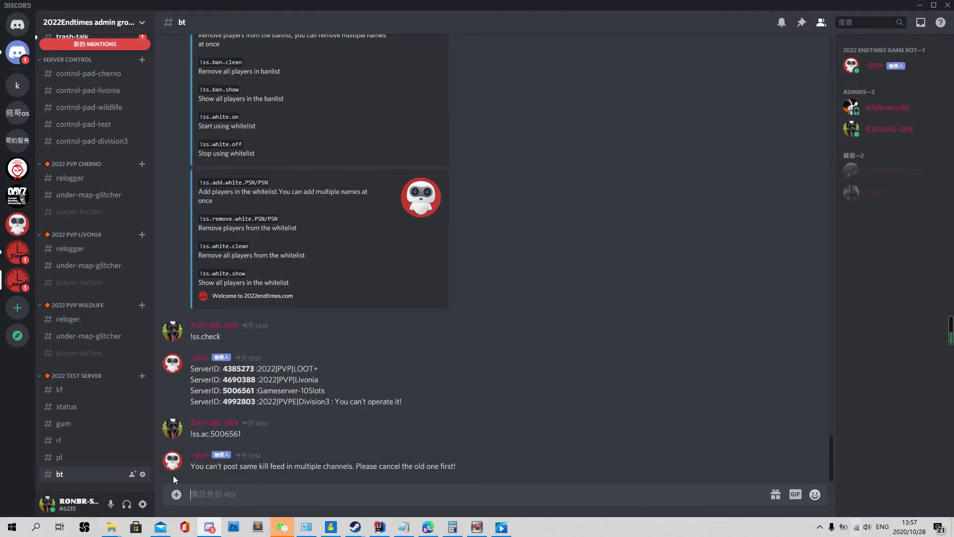
- Scroll up in #bt to review the bot's server ID list and its refusal to bind 5006561
scroll(140, 377, up, 1)
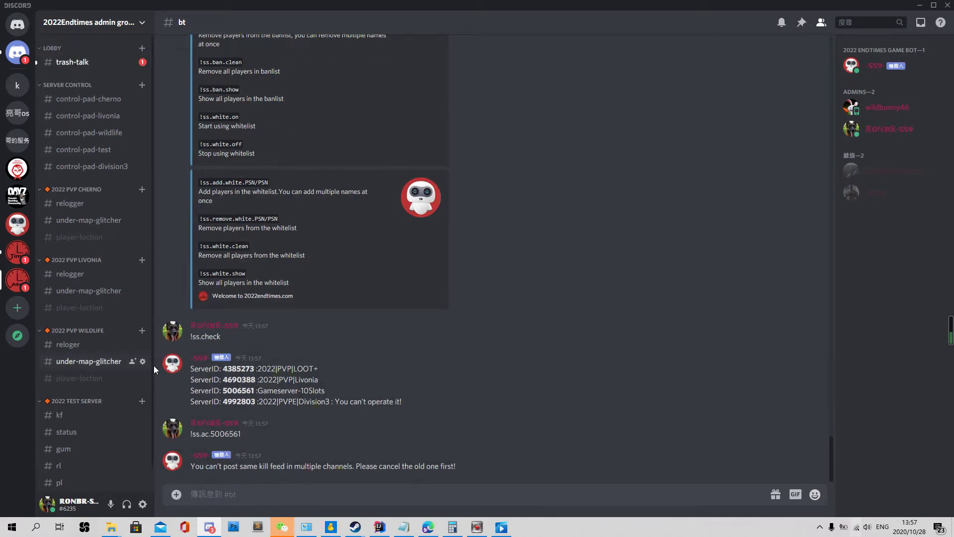
scroll(266, 365, up, 3)
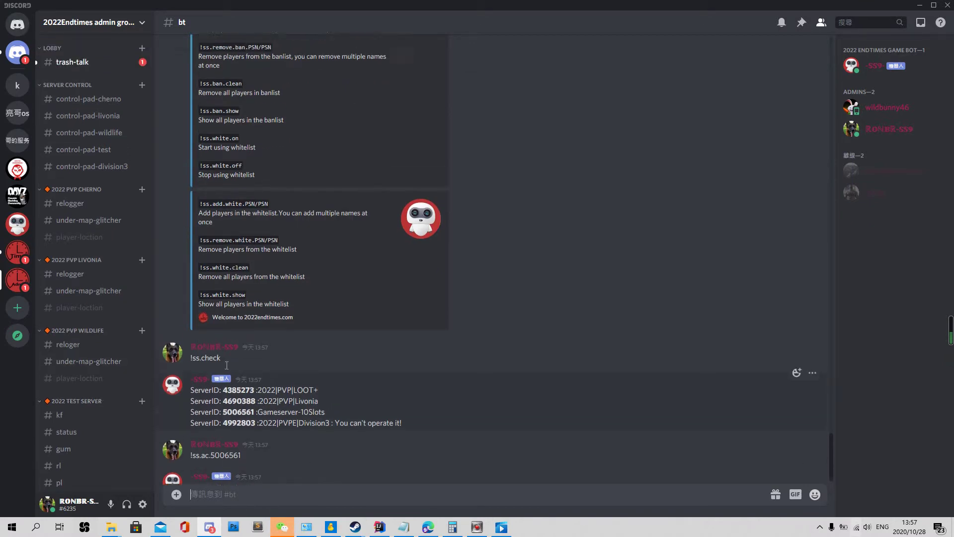
- In control-pad-test, request the bot's Control Pad help with !ss.helpboss.ac
click(90, 150)
text(!ss.hel)
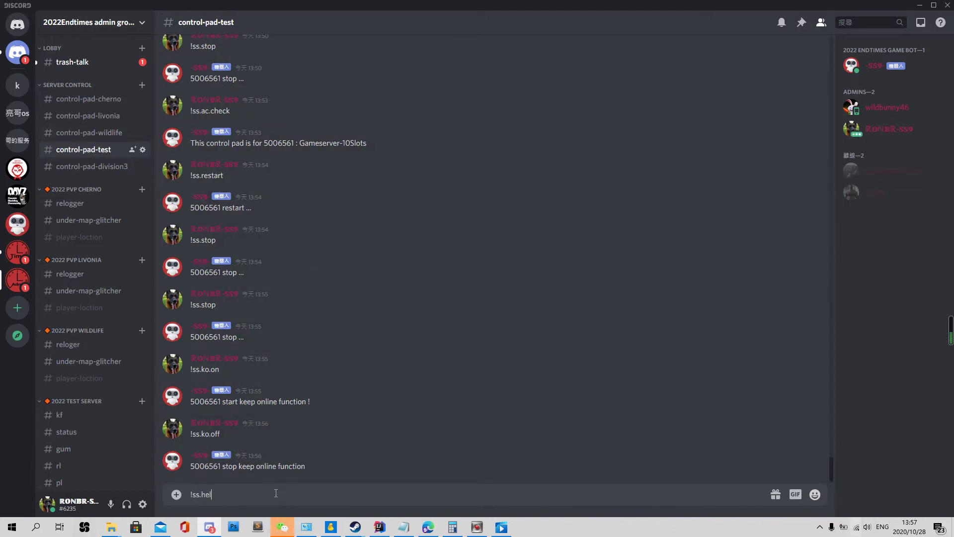
text(pboss.ac)
key(Return)
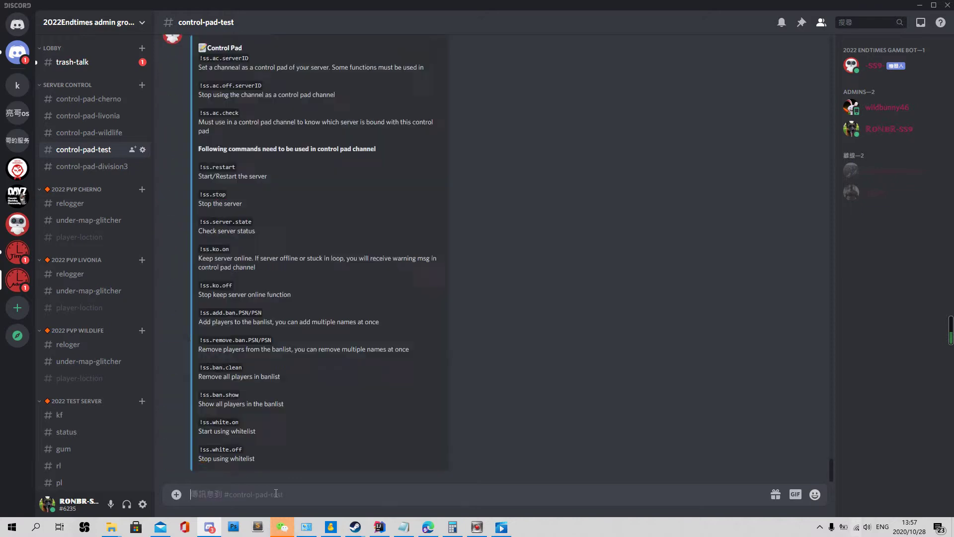
- Copy !ss.ac.check from the help embed and draft it as a new message
scroll(288, 297, up, 5)
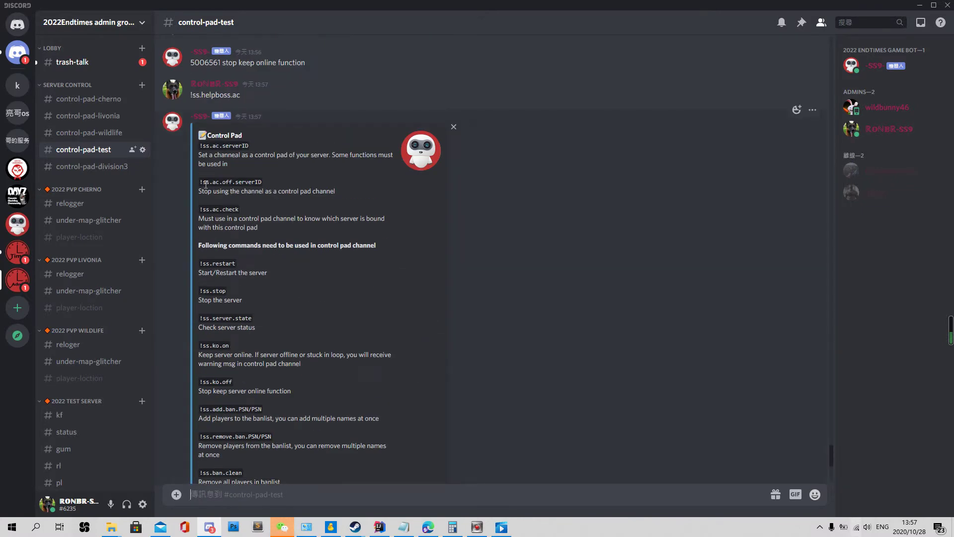
drag(225, 182, 234, 182)
scroll(251, 216, down, 1)
mouse_move(203, 159)
mouse_down()
mouse_move(239, 162)
mouse_move(195, 157)
mouse_move(199, 96)
mouse_move(201, 160)
mouse_up()
key(ctrl+c)
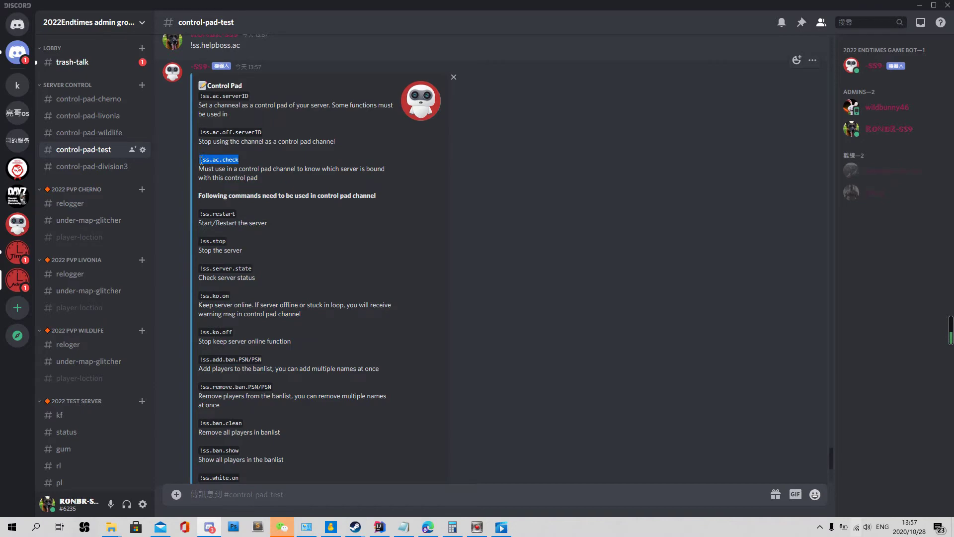
scroll(289, 381, down, 5)
click(295, 494)
key(ctrl+v)
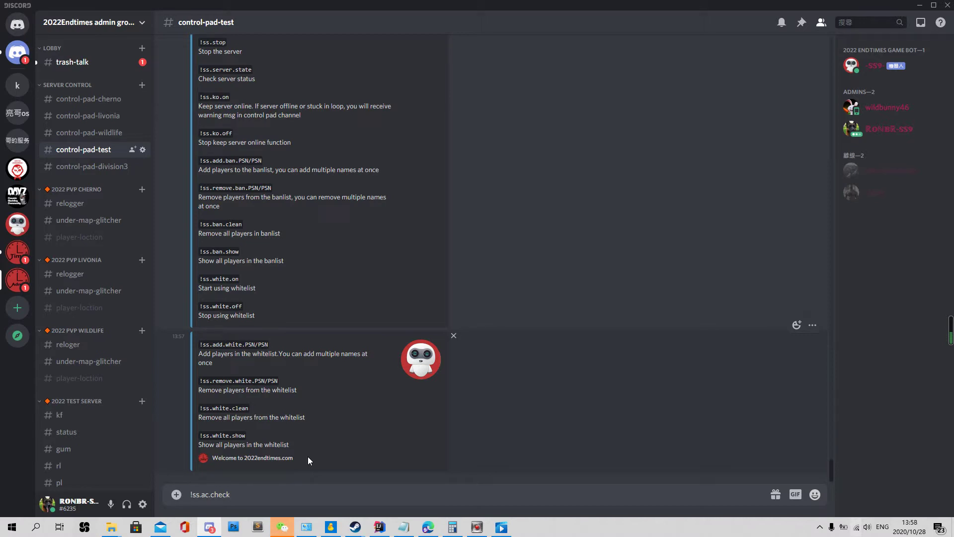
- Send !ss.ac.check and read the reply: bound to 5006561 : Gameserver-10Slots
key(Return)
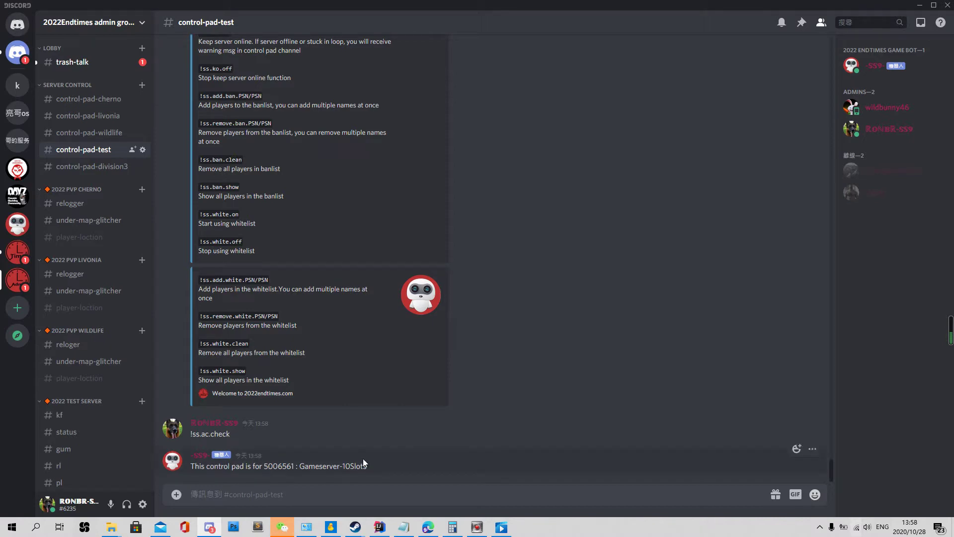
scroll(363, 457, up, 10)
scroll(278, 338, down, 2)
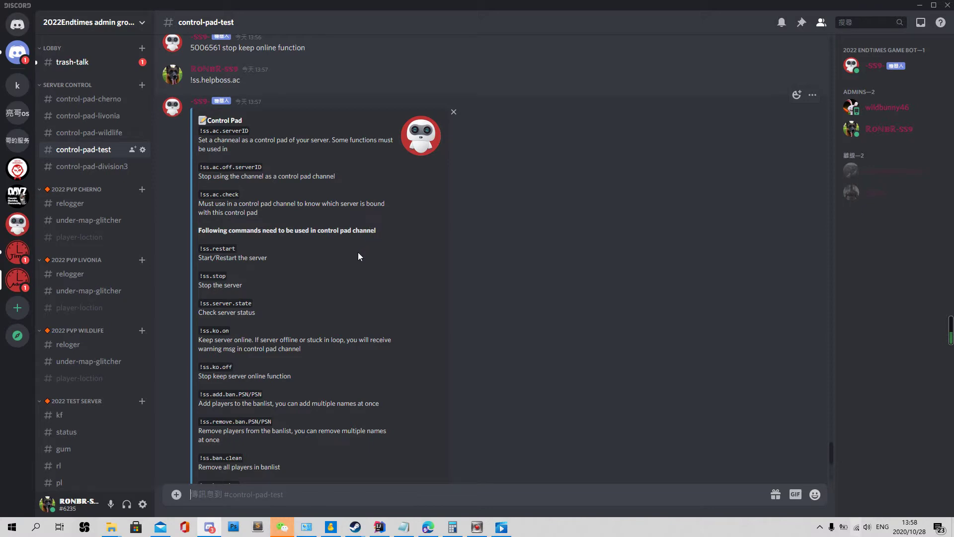
scroll(353, 298, down, 6)
scroll(313, 388, up, 2)
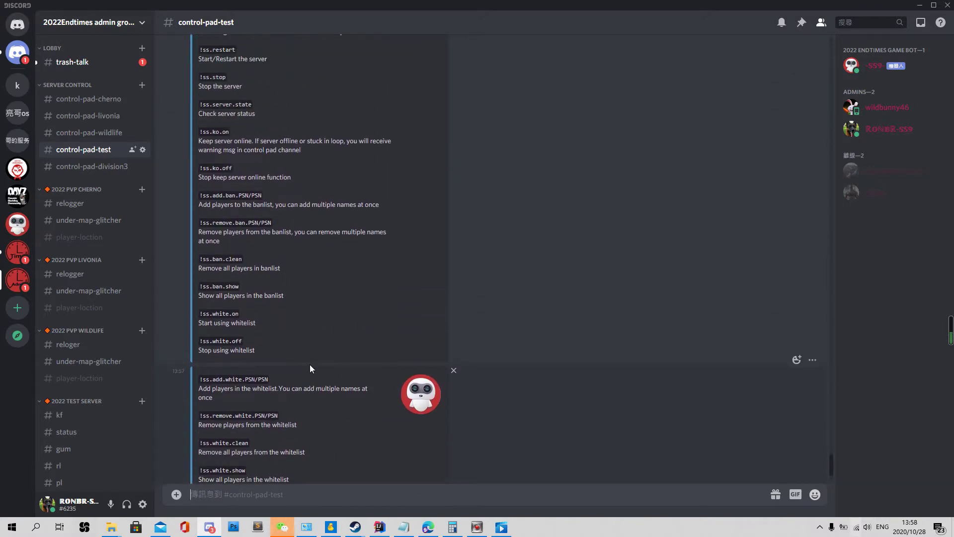
scroll(309, 368, up, 3)
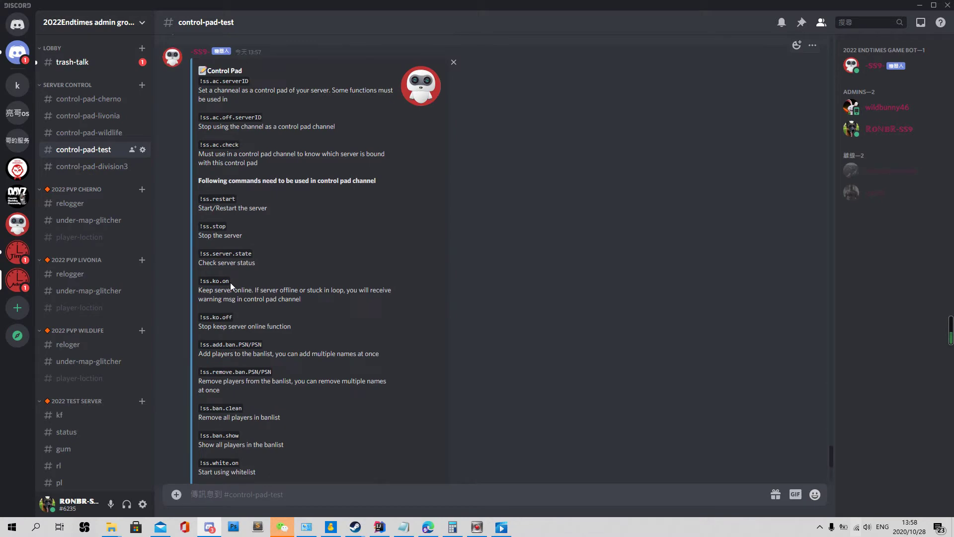
scroll(282, 309, down, 4)
scroll(280, 309, up, 2)
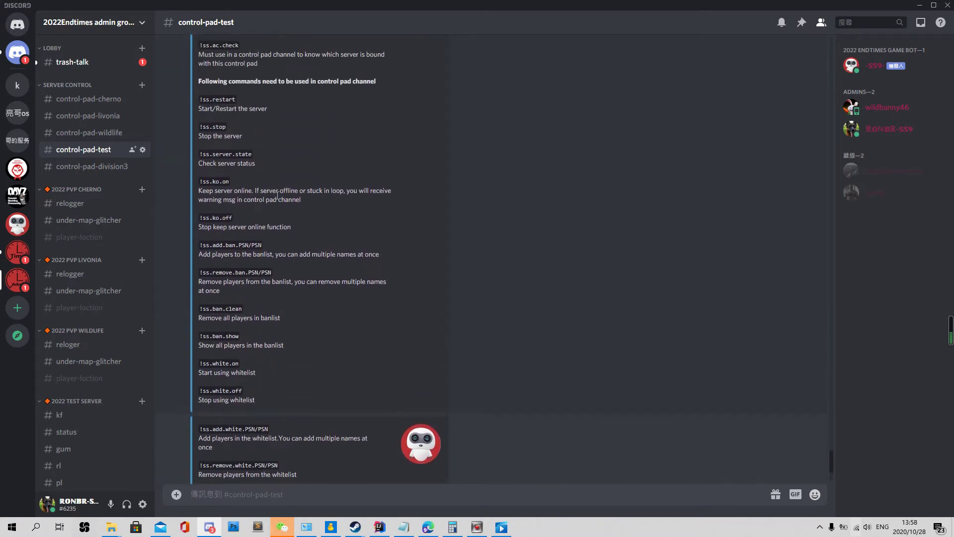
- Copy the !ss.restart command from the bot's help embed
drag(236, 99, 201, 101)
key(ctrl+c)
scroll(362, 308, down, 3)
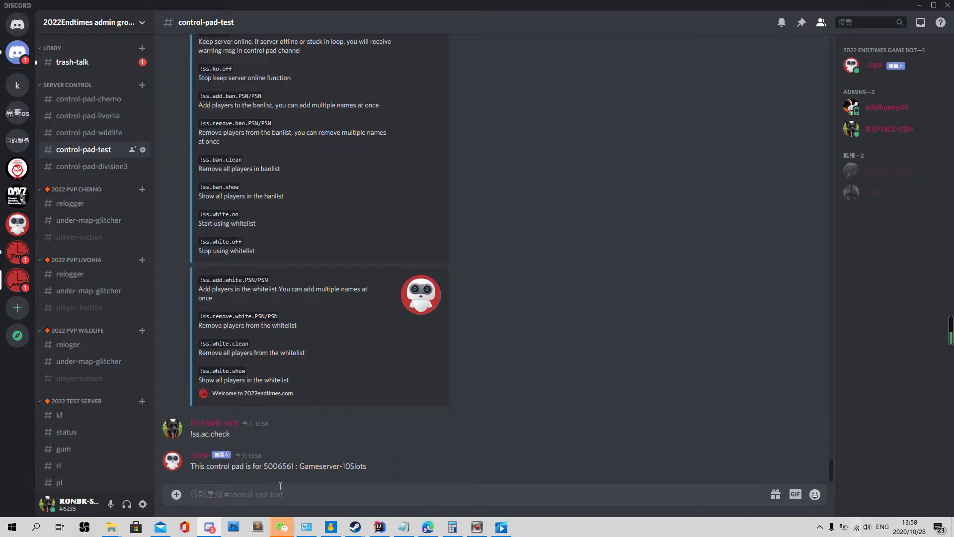
scroll(280, 336, up, 6)
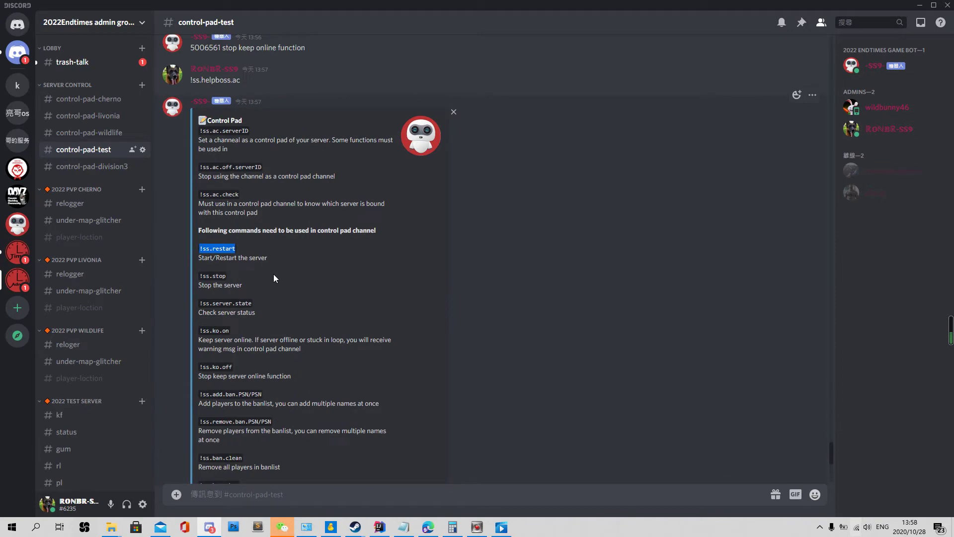
scroll(273, 373, down, 5)
scroll(279, 476, down, 1)
- Send !ss.restart and confirm in Nitrado that server 5006561 is restarting
key(ctrl+v)
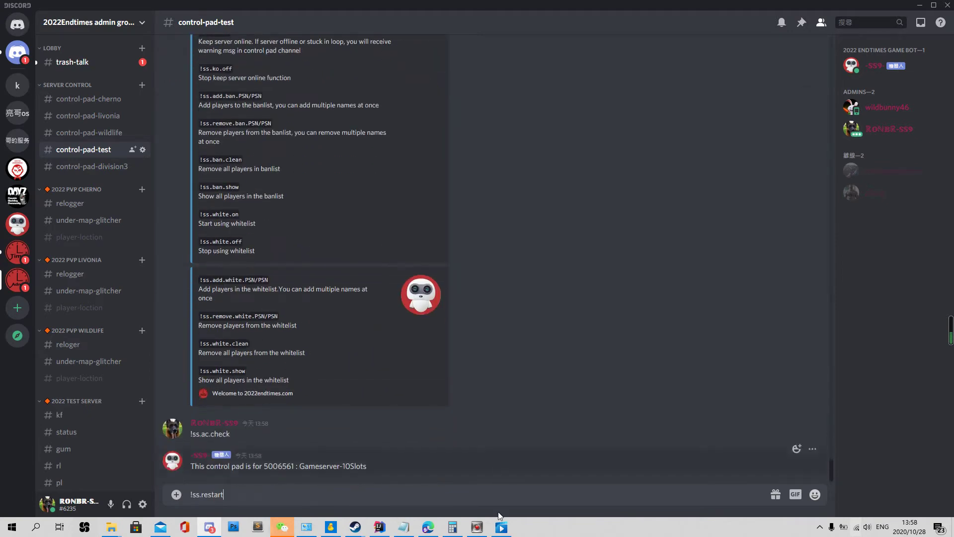
click(427, 528)
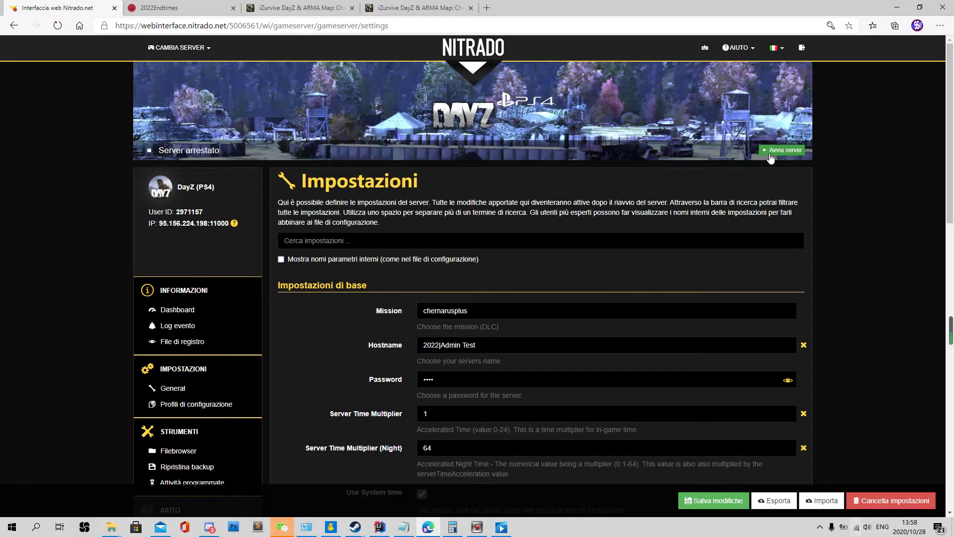
click(897, 7)
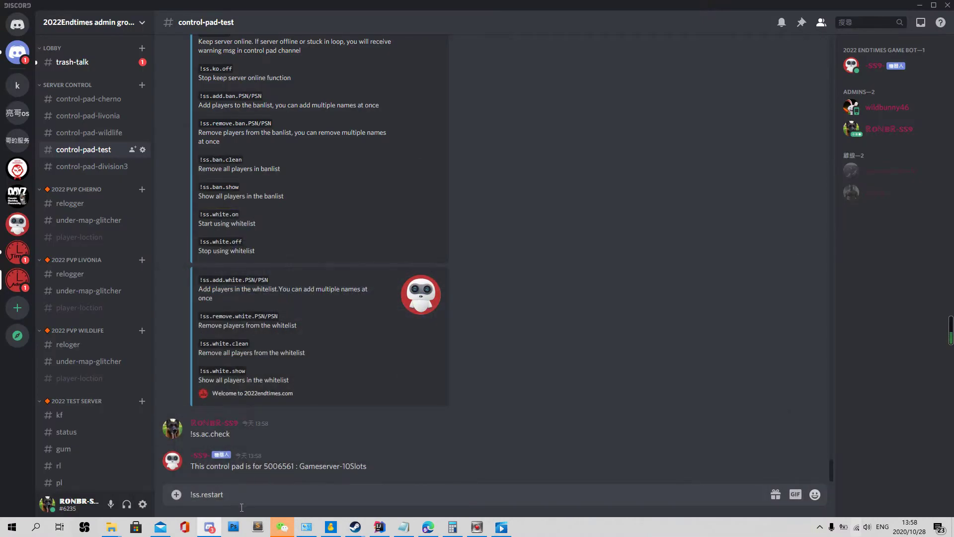
key(Return)
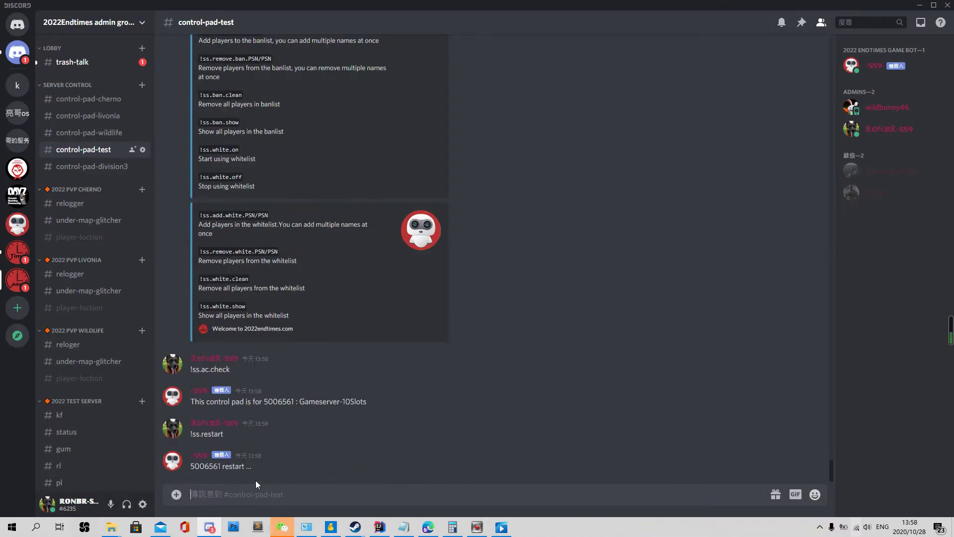
click(428, 527)
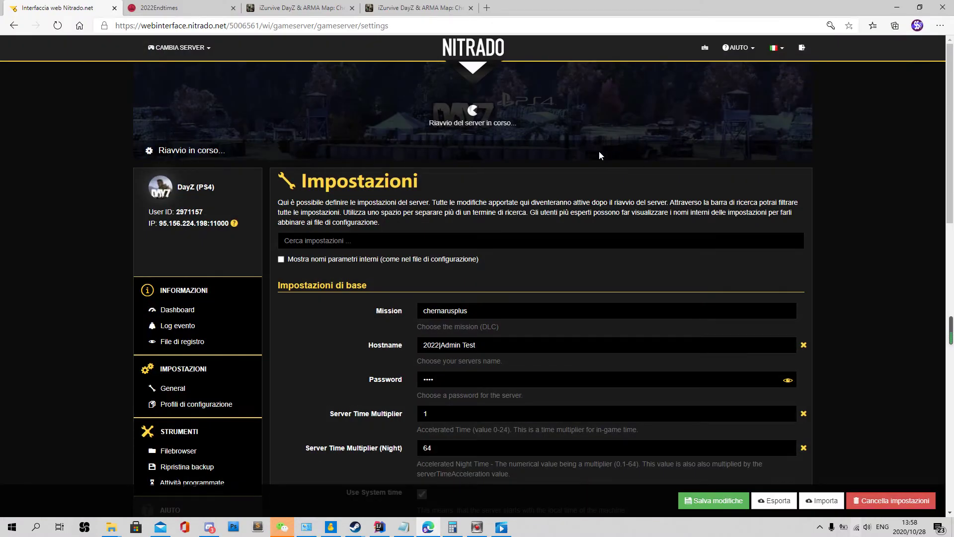
click(896, 11)
scroll(367, 337, up, 5)
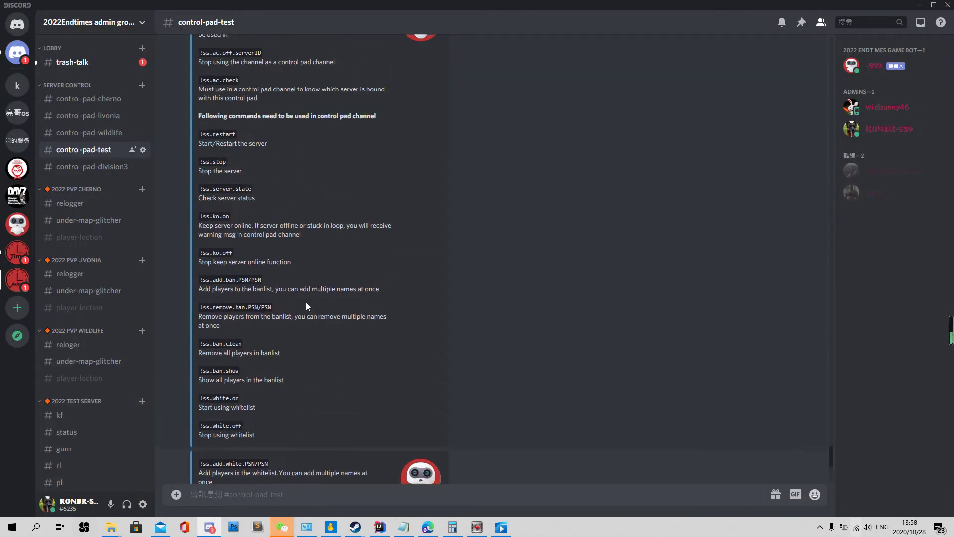
scroll(306, 307, up, 1)
scroll(390, 410, down, 3)
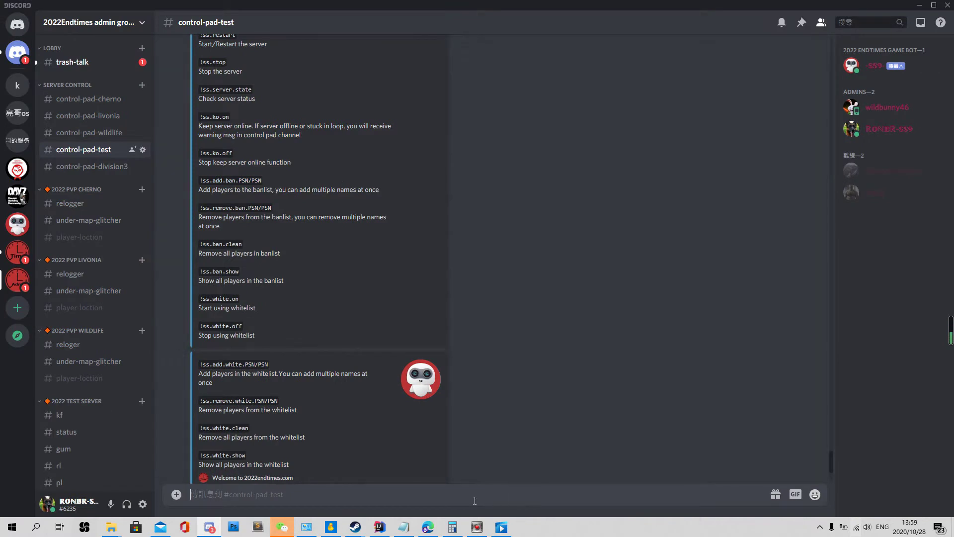
scroll(222, 169, up, 1)
scroll(222, 169, up, 1)
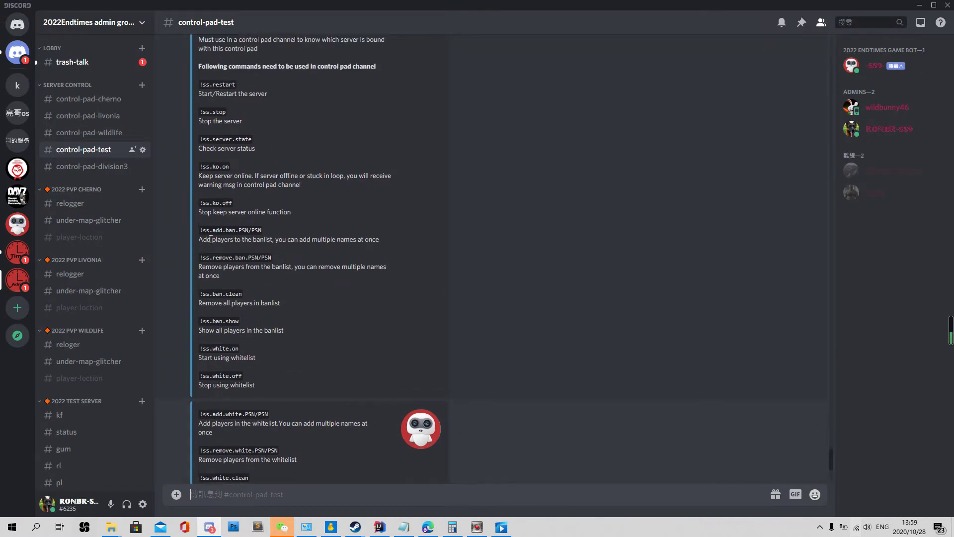
- Ban players 1 to 6 by sending !ss.add.ban.1/2/3/4/5/6 to the bot
drag(200, 230, 266, 231)
key(ctrl+c)
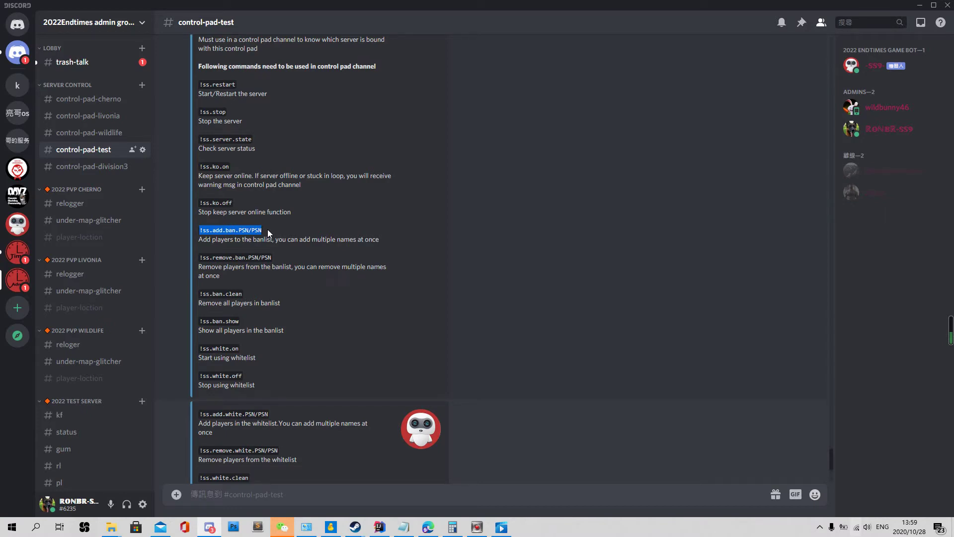
scroll(267, 229, down, 5)
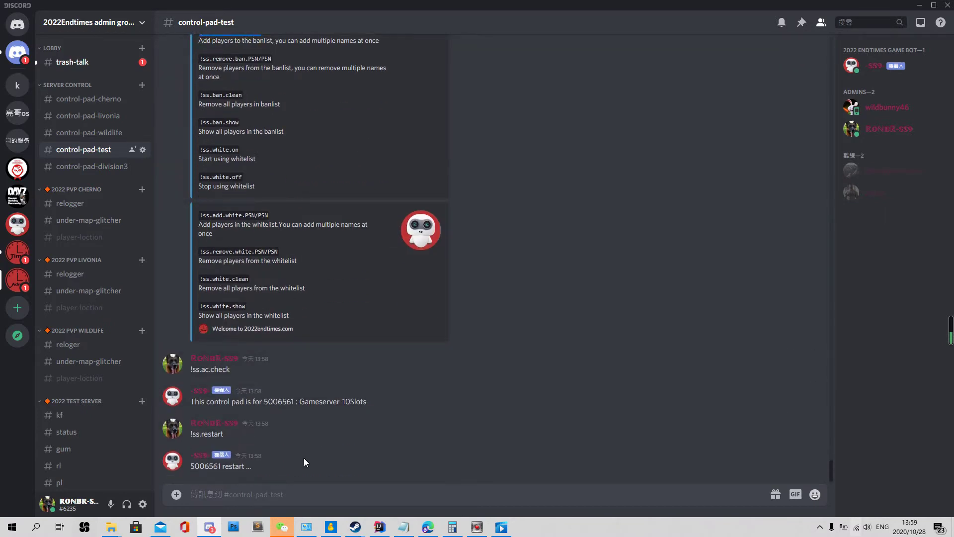
key(ctrl+v)
key(shift+Left)
key(shift+Left)
key(shift+Left)
key(shift+Left)
key(shift+Left)
key(shift+Left)
key(shift+Left)
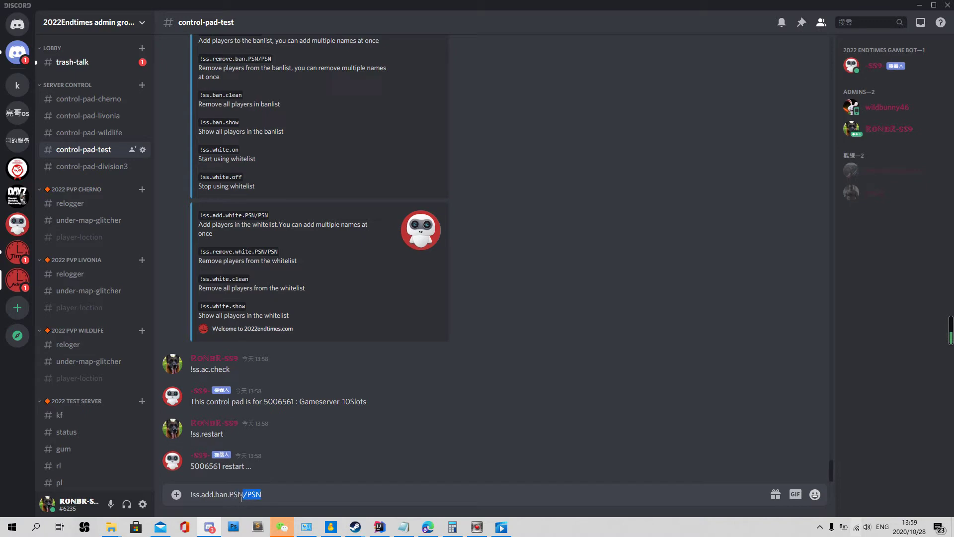
text(1111)
key(BackSpace)
key(BackSpace)
key(BackSpace)
text(/2/3//1)
key(BackSpace)
key(BackSpace)
text(2)
key(BackSpace)
text(4/5/6)
key(Return)
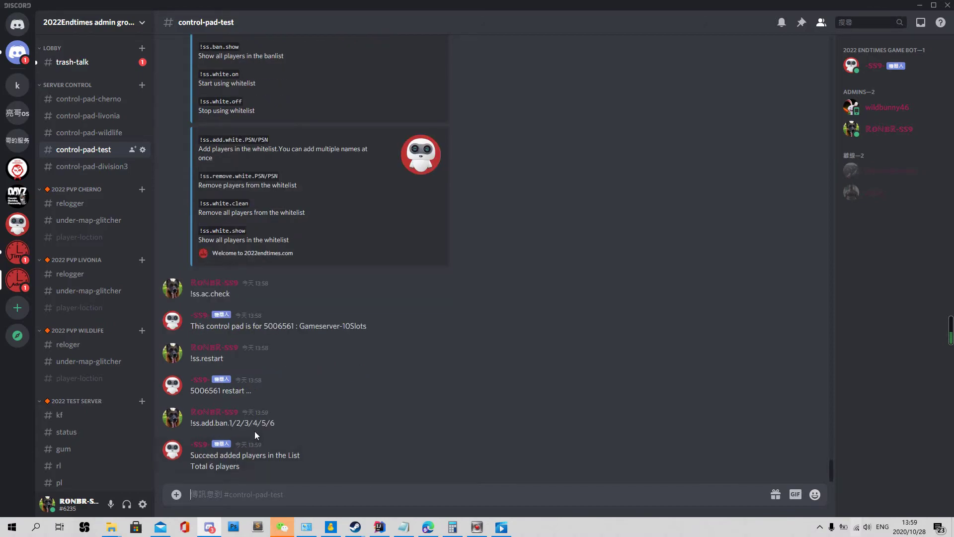
- Reload Nitrado's settings page and verify players 1–6 appear in the Banlist
click(429, 528)
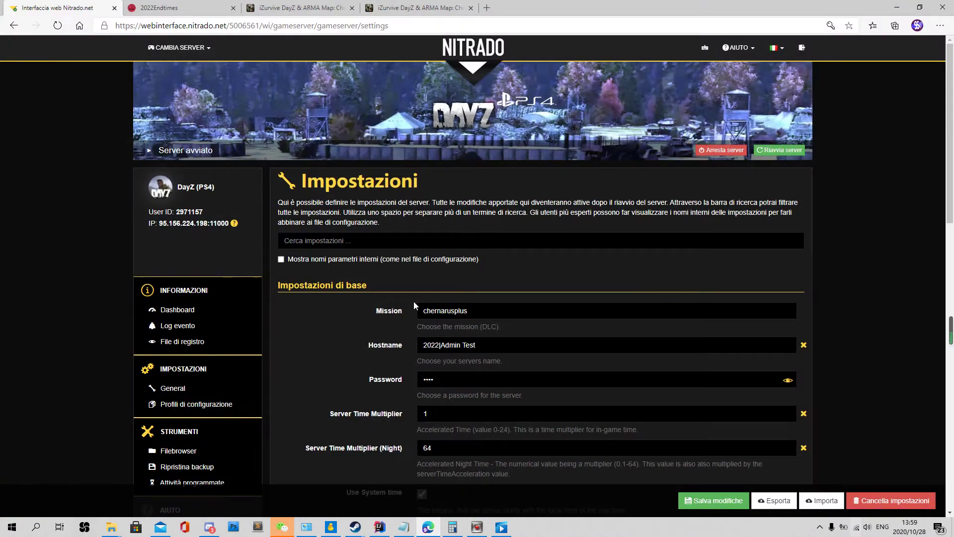
scroll(399, 288, down, 3)
scroll(429, 298, up, 3)
scroll(518, 420, down, 13)
scroll(502, 385, up, 3)
scroll(497, 377, down, 6)
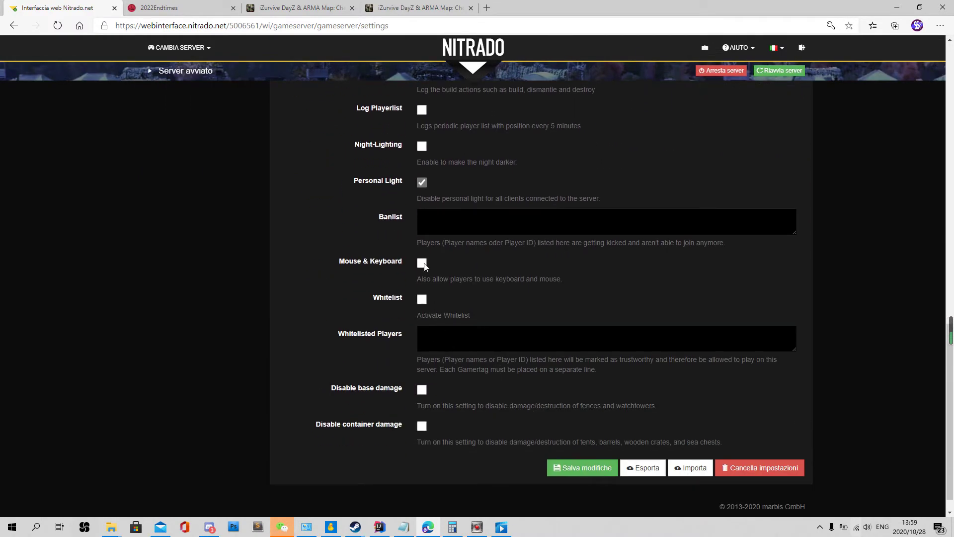
click(58, 25)
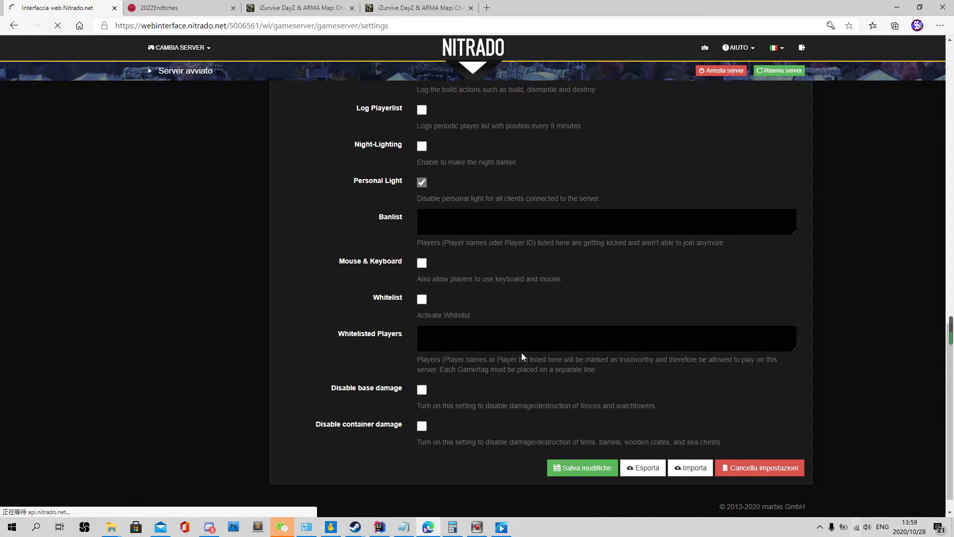
scroll(522, 352, down, 12)
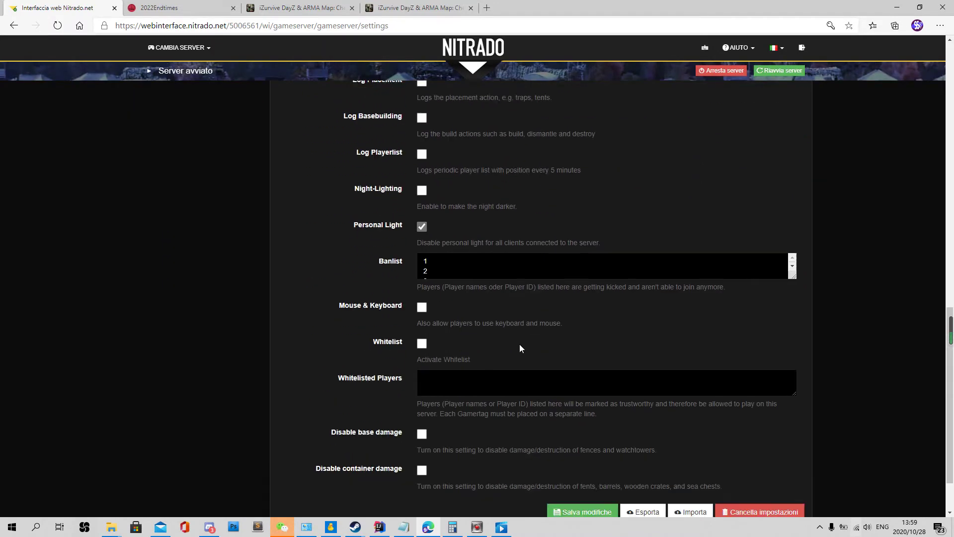
scroll(457, 265, down, 2)
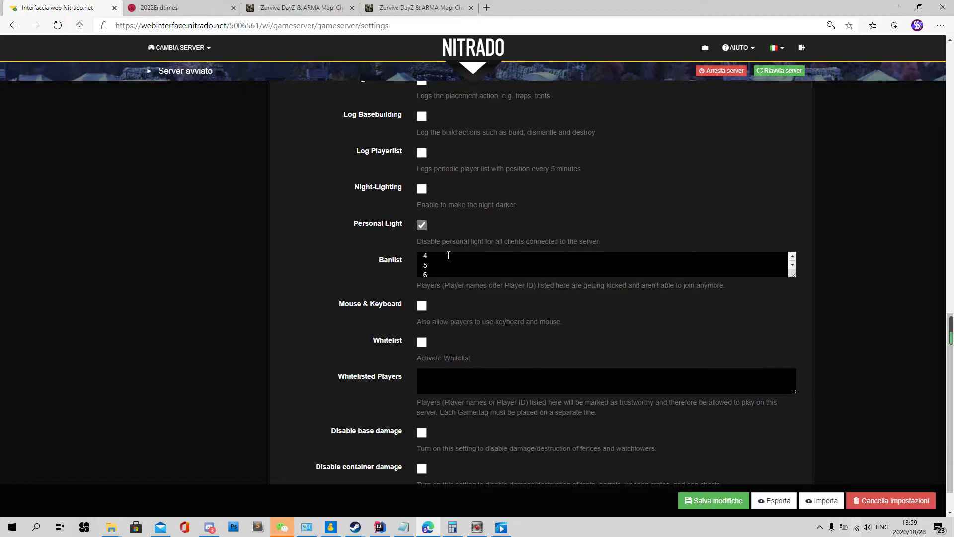
scroll(586, 237, up, 5)
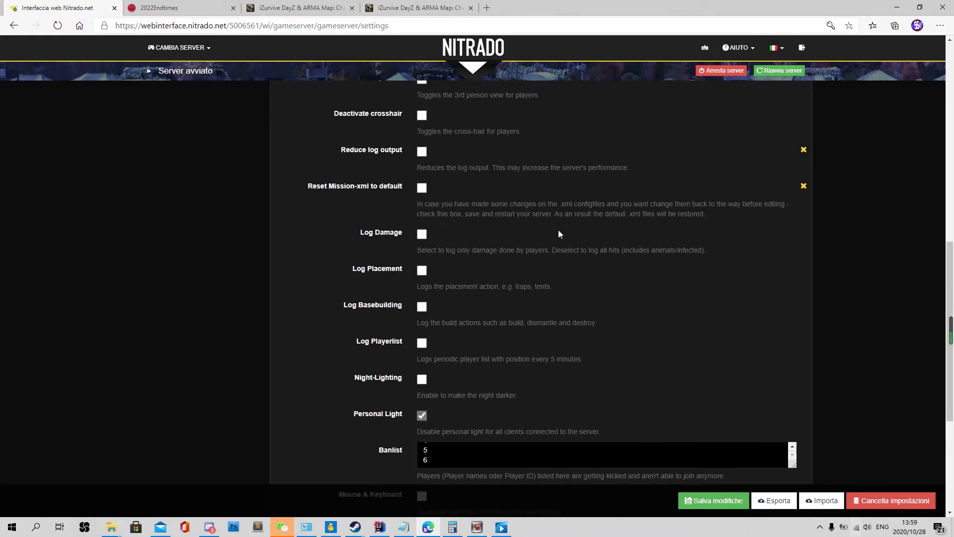
click(907, 5)
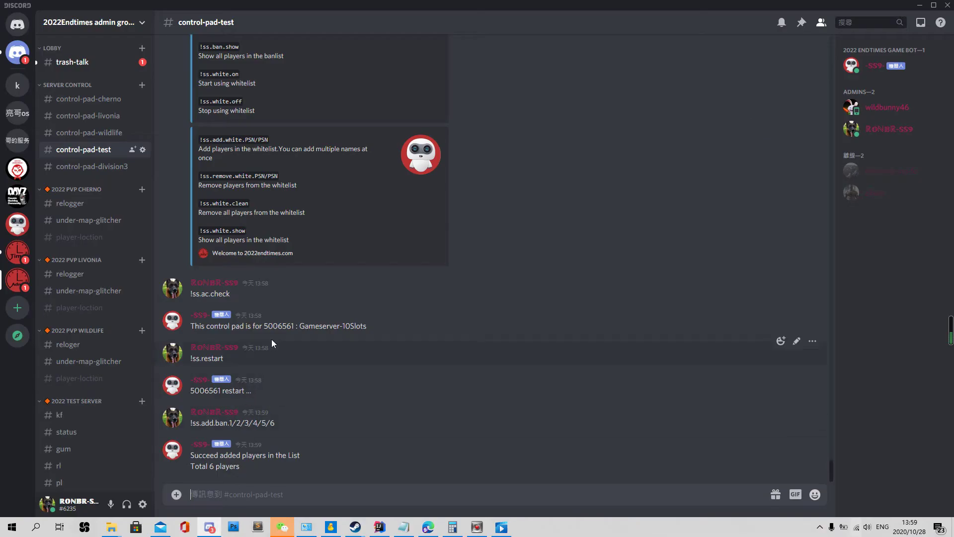
- Copy !ss.stop from the help embed and send it to the bot
scroll(272, 345, up, 3)
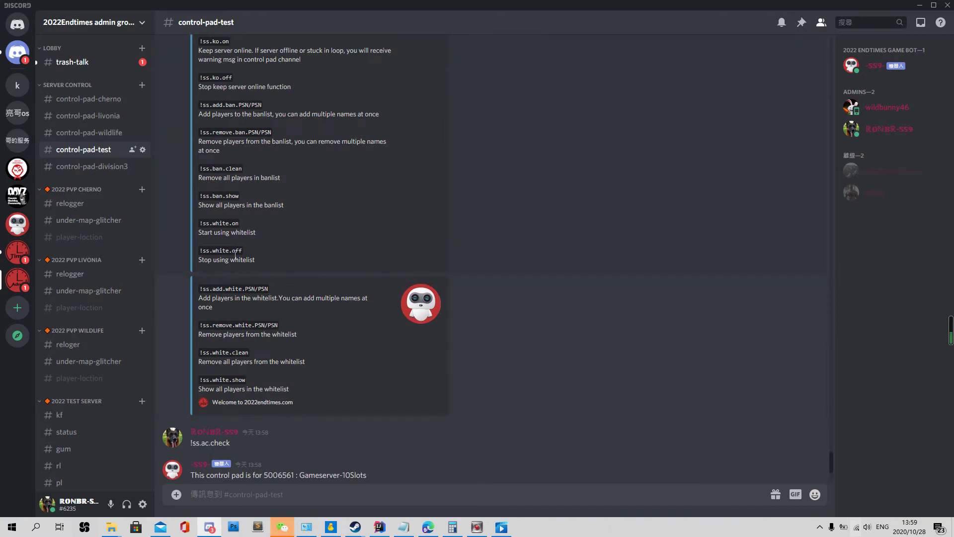
scroll(227, 149, up, 3)
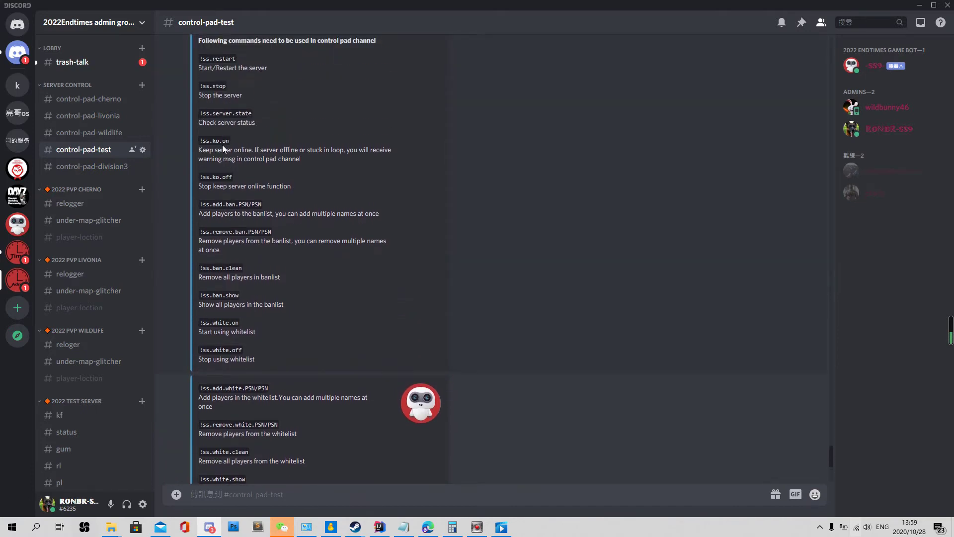
drag(229, 135, 200, 134)
key(ctrl+c)
scroll(338, 437, down, 6)
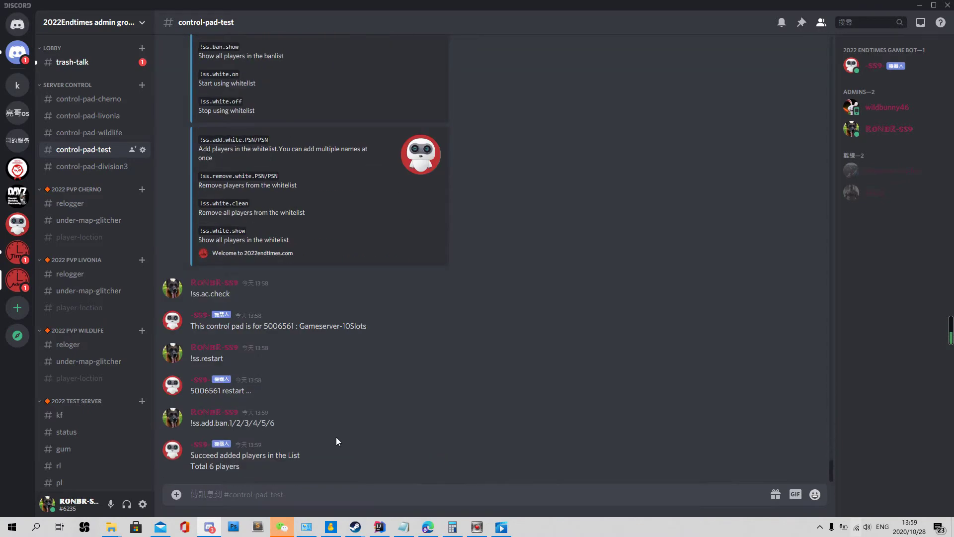
click(358, 487)
key(ctrl+v)
key(Return)
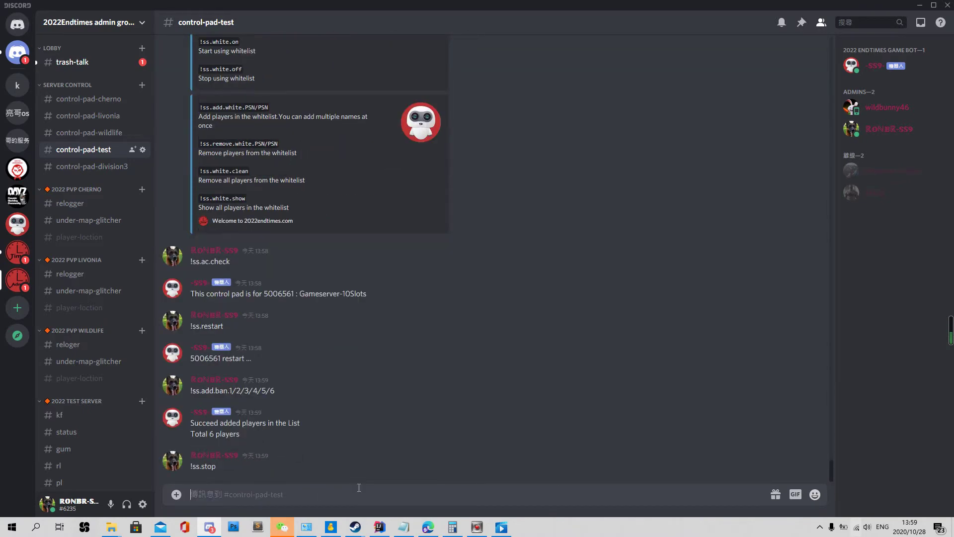
- Check in Nitrado that server 5006561 has stopped
click(428, 527)
scroll(483, 183, up, 10)
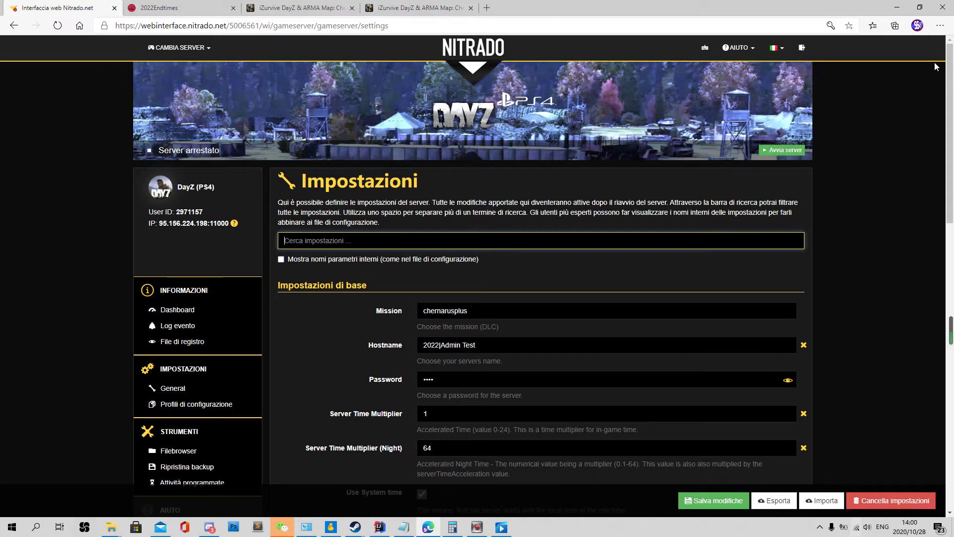
click(897, 8)
scroll(249, 222, up, 10)
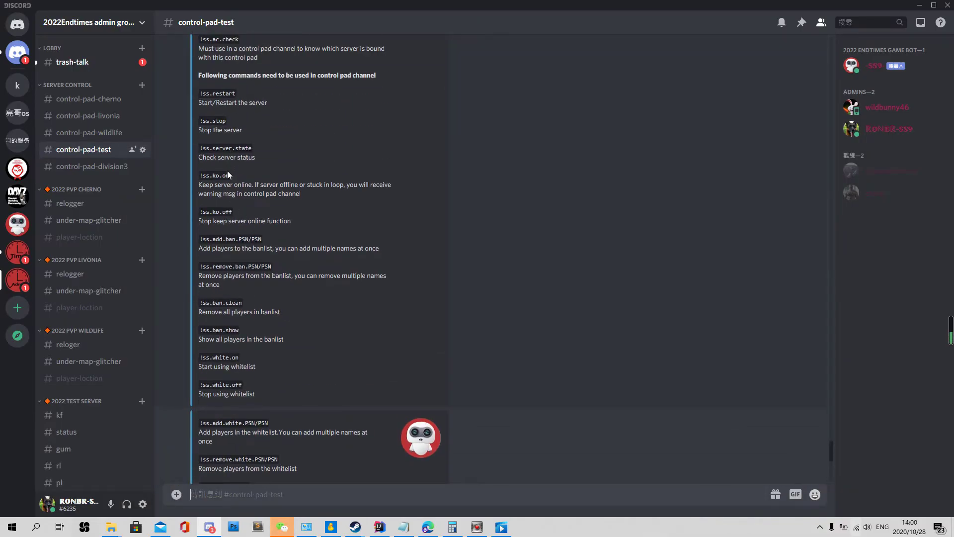
- Send !ss.server.state, getting '5006561 : stopping', and confirm the shutdown in Nitrado
drag(258, 148, 201, 149)
key(ctrl+c)
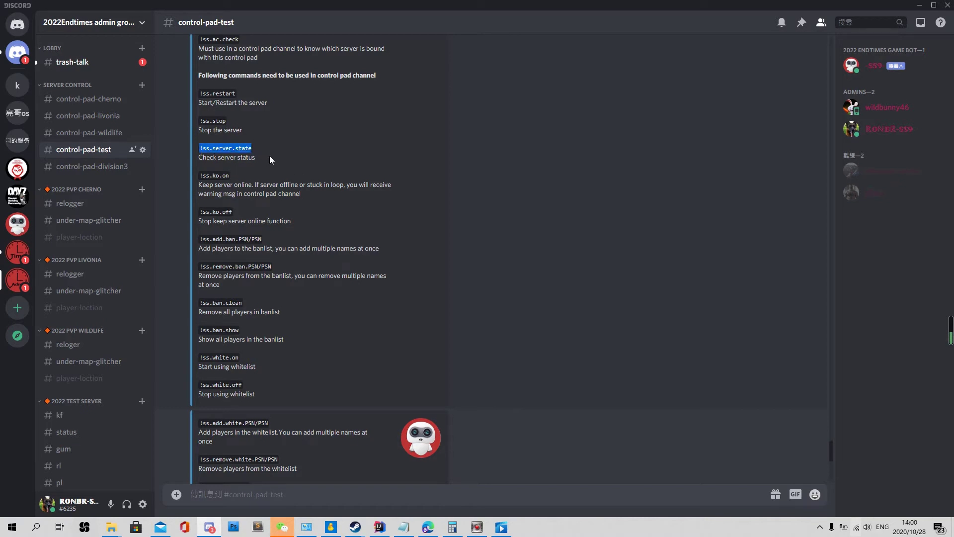
scroll(290, 178, down, 10)
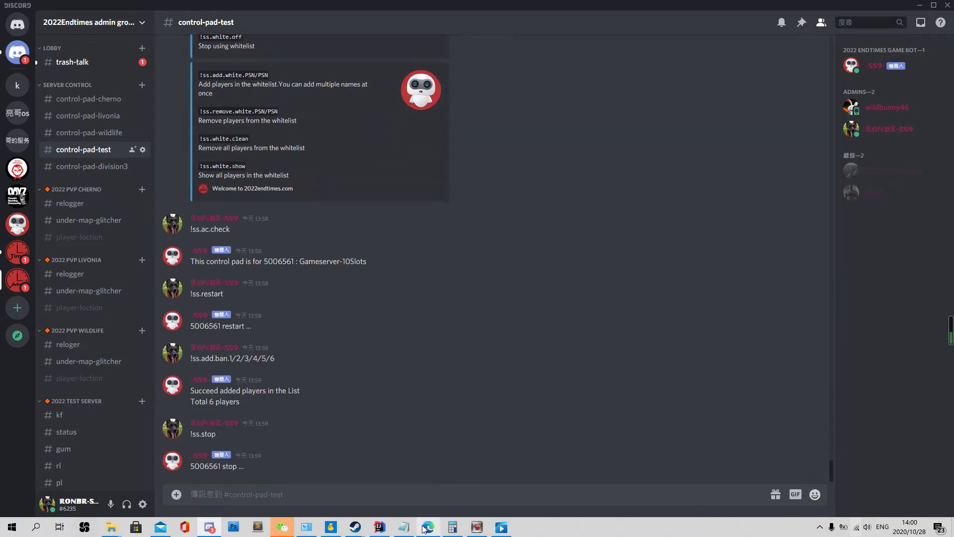
click(426, 528)
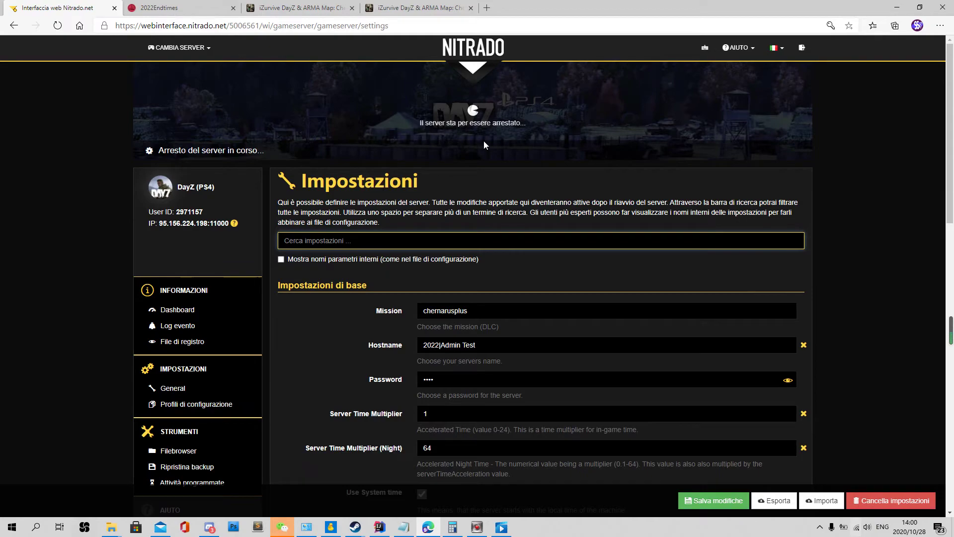
key(alt+Tab)
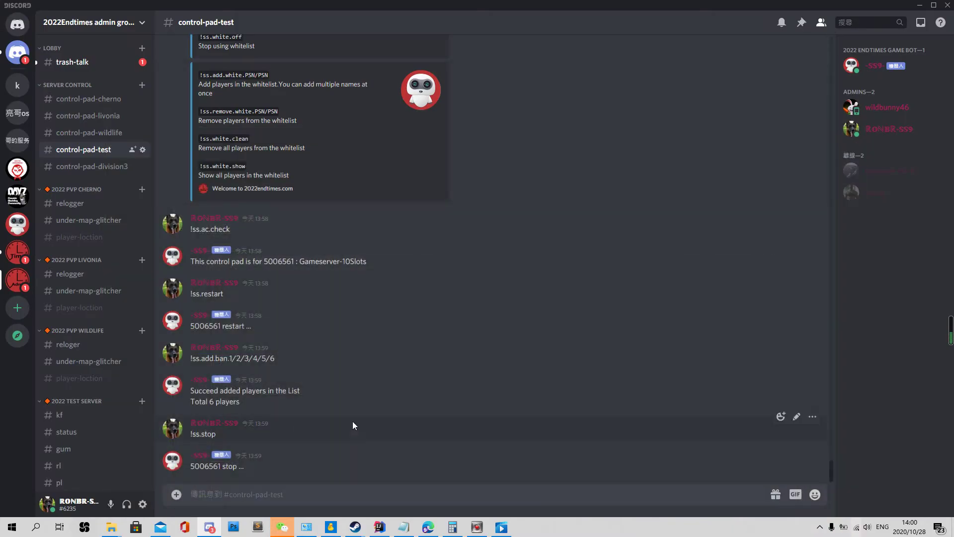
key(ctrl+v)
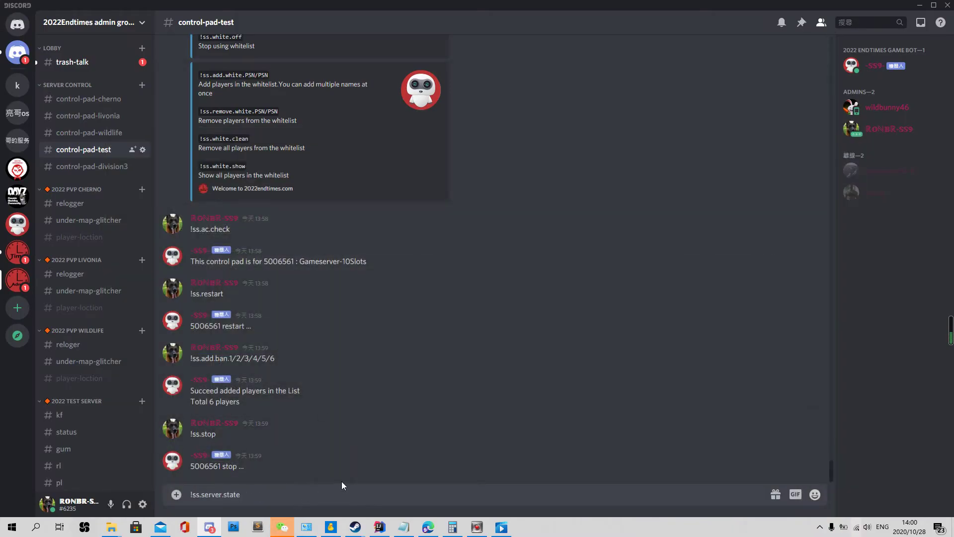
key(Return)
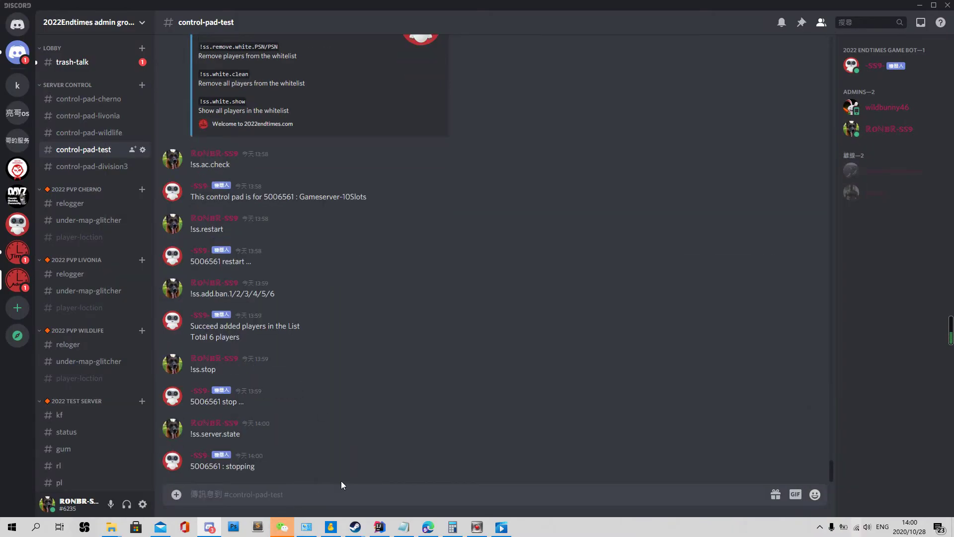
click(427, 527)
drag(158, 151, 259, 149)
- Copy !ss.remove.ban.PSN/PSN from the help embed into a new message
click(259, 148)
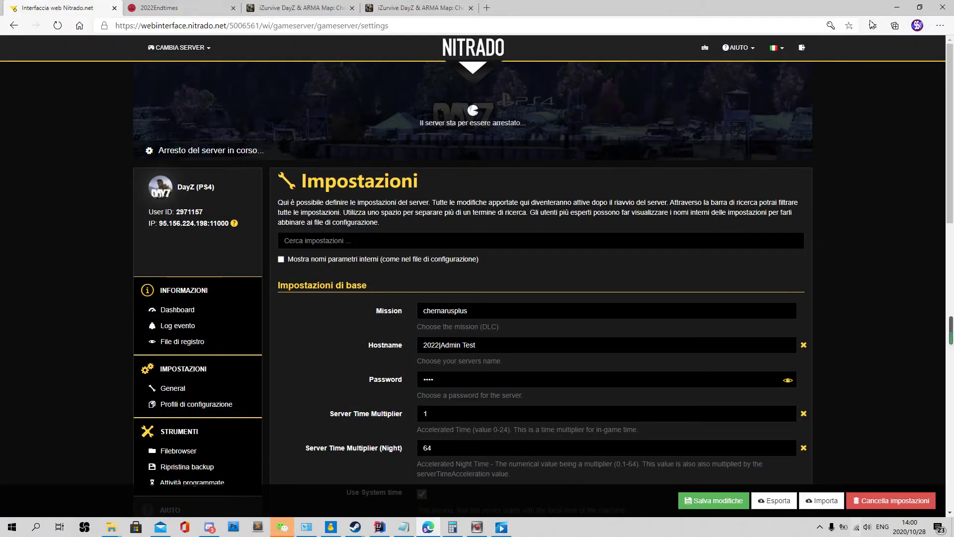
click(896, 12)
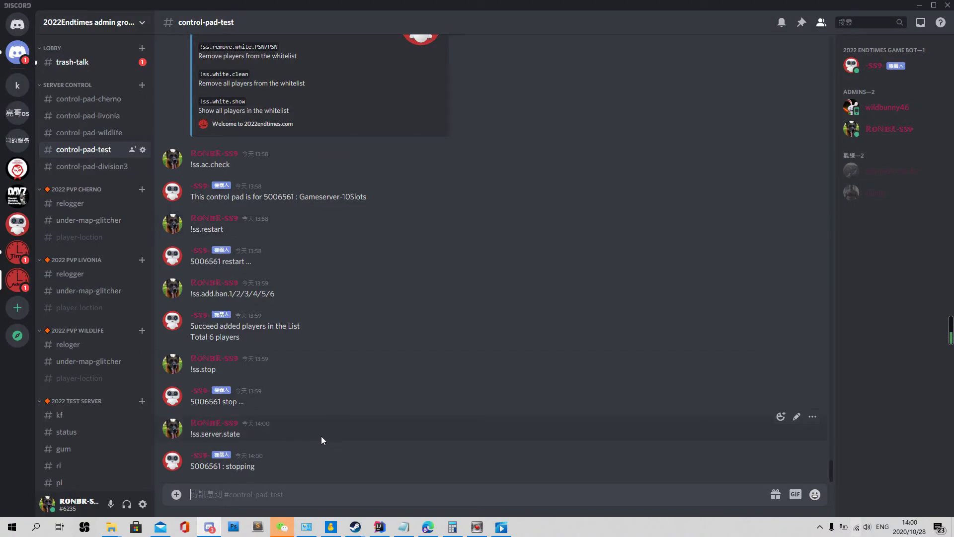
scroll(322, 437, up, 6)
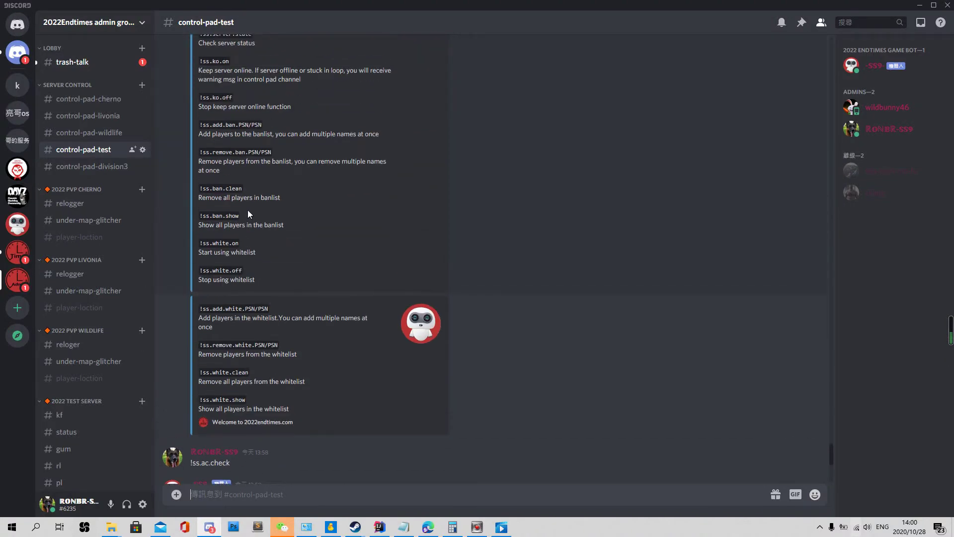
scroll(248, 209, up, 1)
drag(276, 201, 201, 201)
key(ctrl+c)
scroll(394, 307, down, 7)
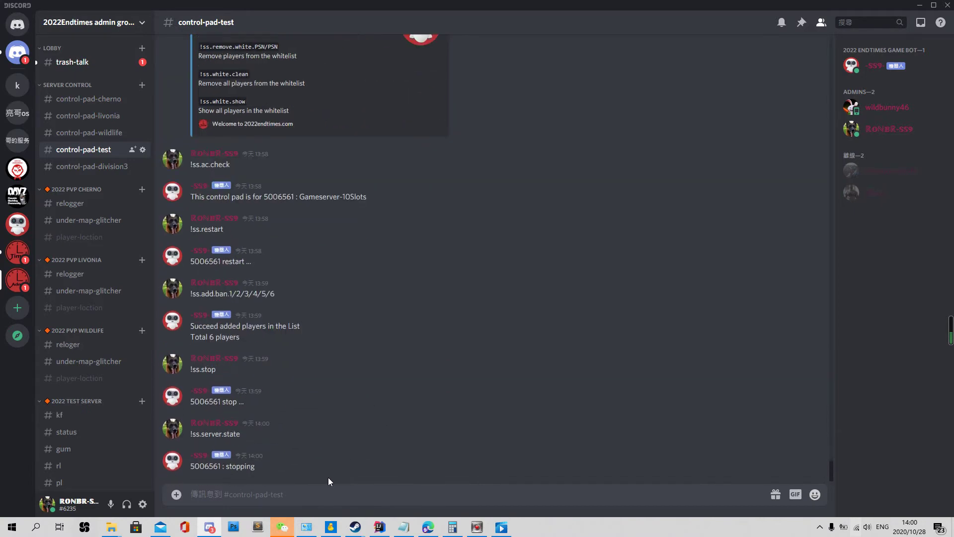
key(ctrl+v)
- Replace PSN/PSN with players 1/2/3/4/5/6 copied from the earlier ban message
mouse_move(230, 294)
mouse_down()
mouse_move(271, 296)
mouse_move(233, 296)
mouse_up()
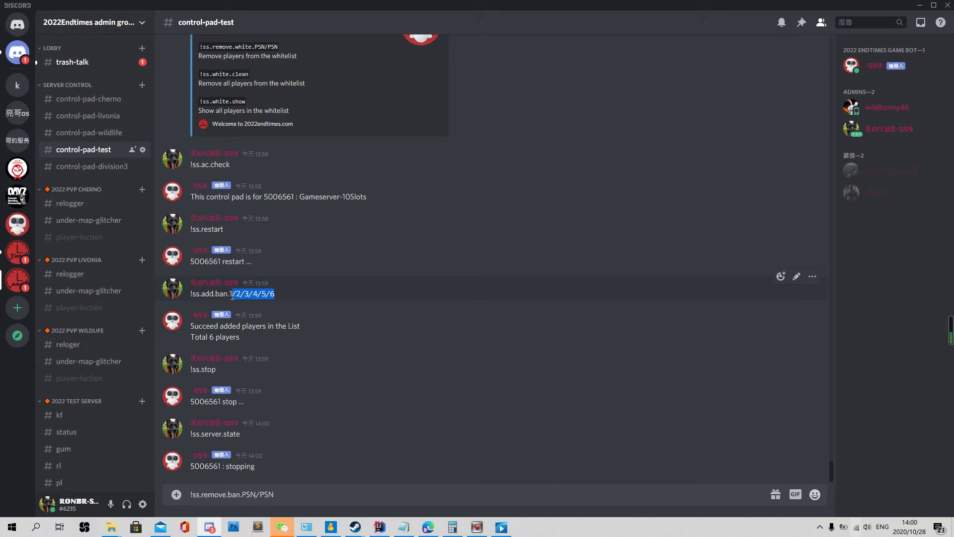
drag(280, 494, 244, 499)
text(1/2/3/4/5/6)
mouse_move(429, 527)
click(427, 480)
scroll(496, 351, down, 15)
scroll(461, 268, down, 2)
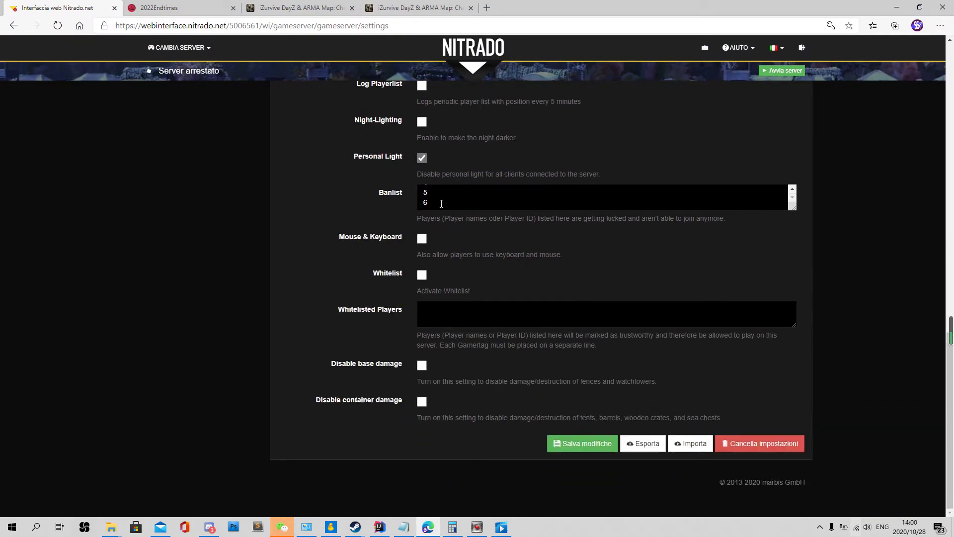
scroll(437, 204, up, 2)
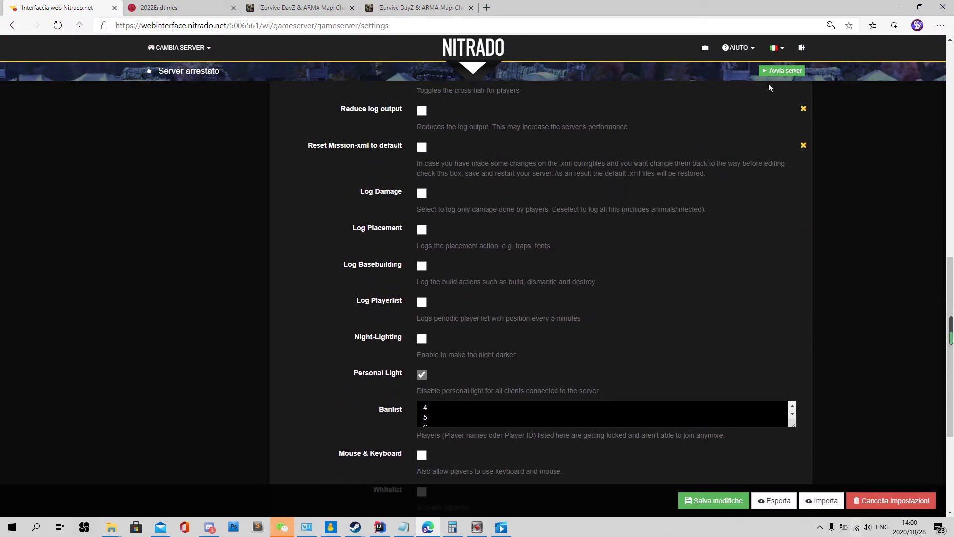
click(896, 10)
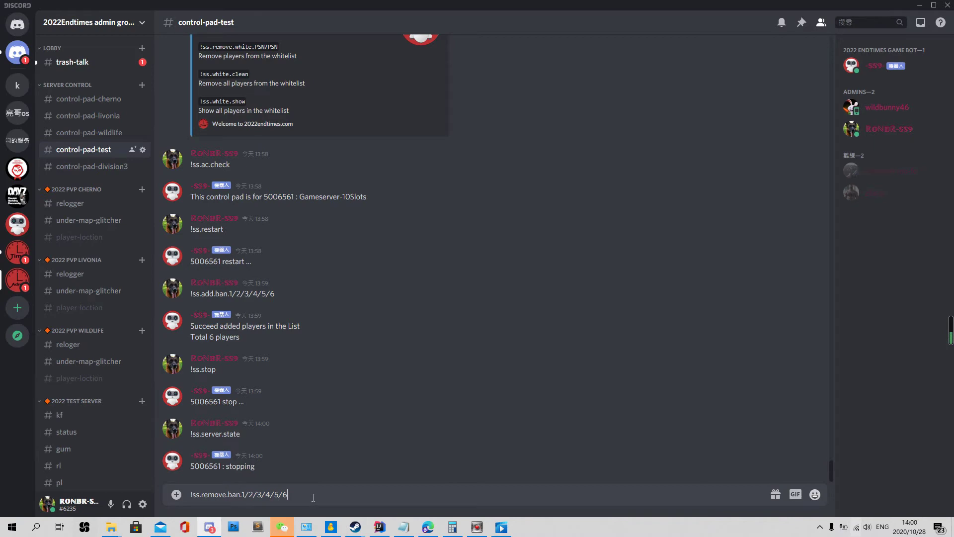
- Send the remove-ban command and confirm Nitrado's Banlist is now empty
key(Return)
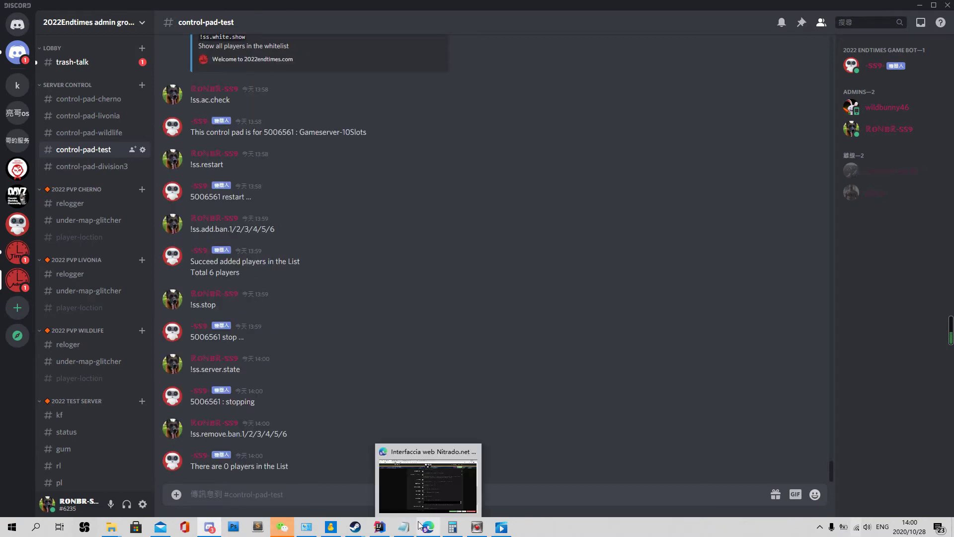
click(428, 527)
scroll(464, 332, down, 3)
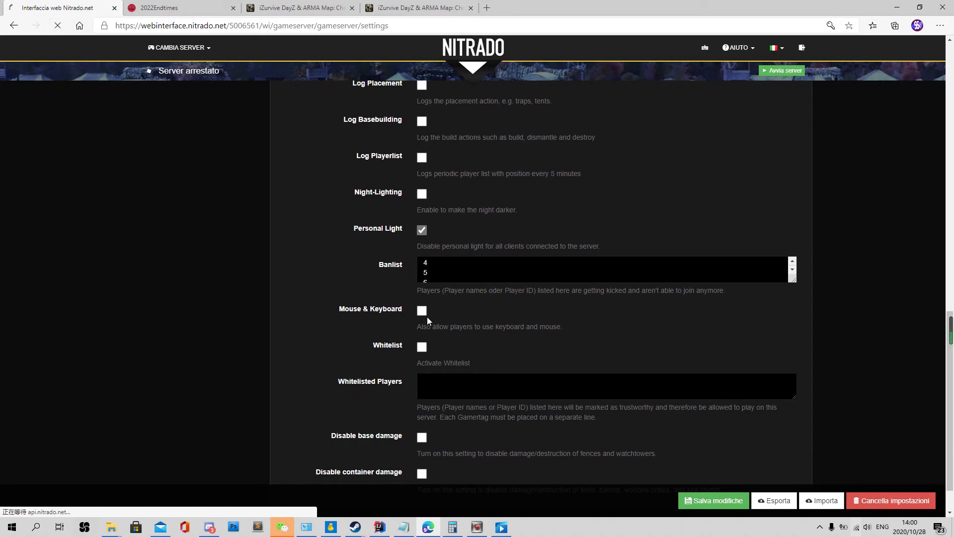
scroll(497, 338, down, 9)
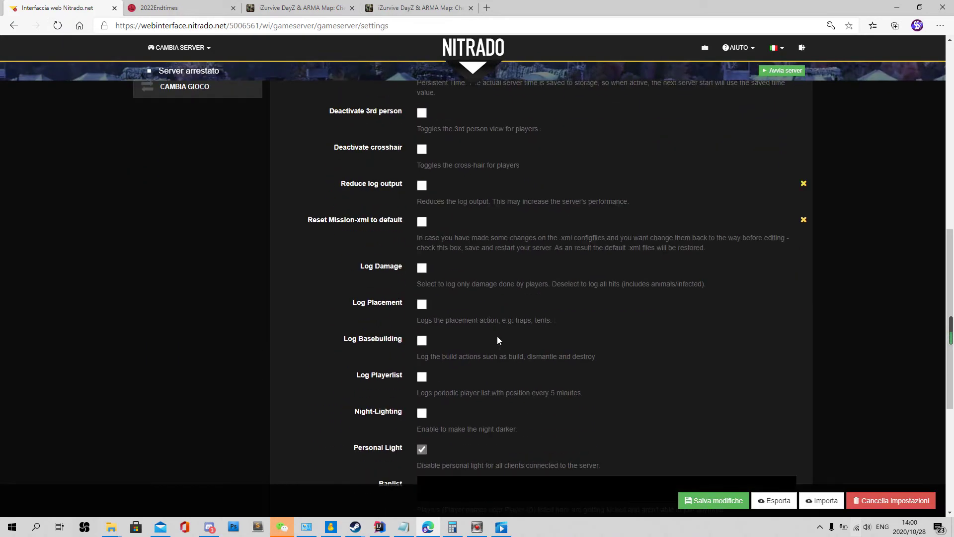
scroll(497, 336, down, 5)
click(464, 263)
scroll(463, 305, up, 4)
scroll(491, 356, down, 3)
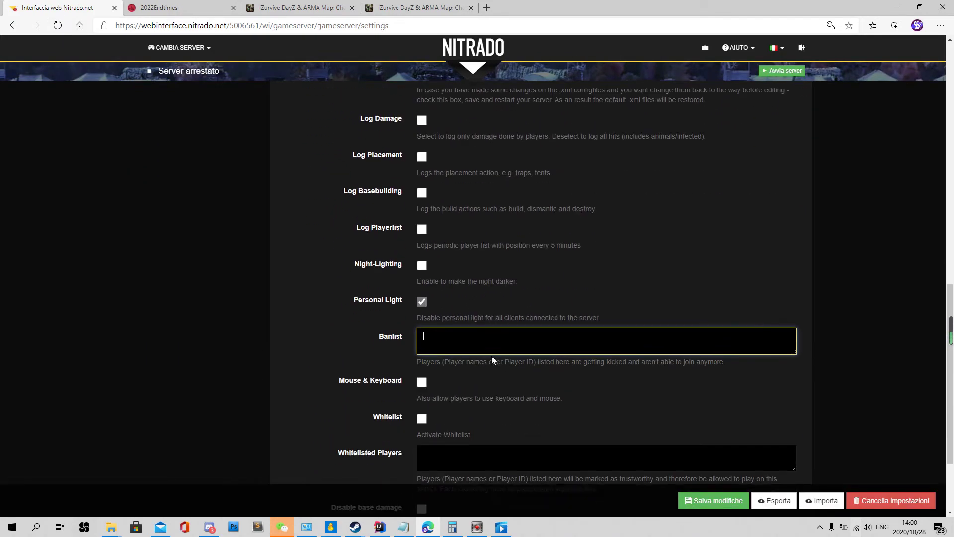
scroll(901, 270, up, 10)
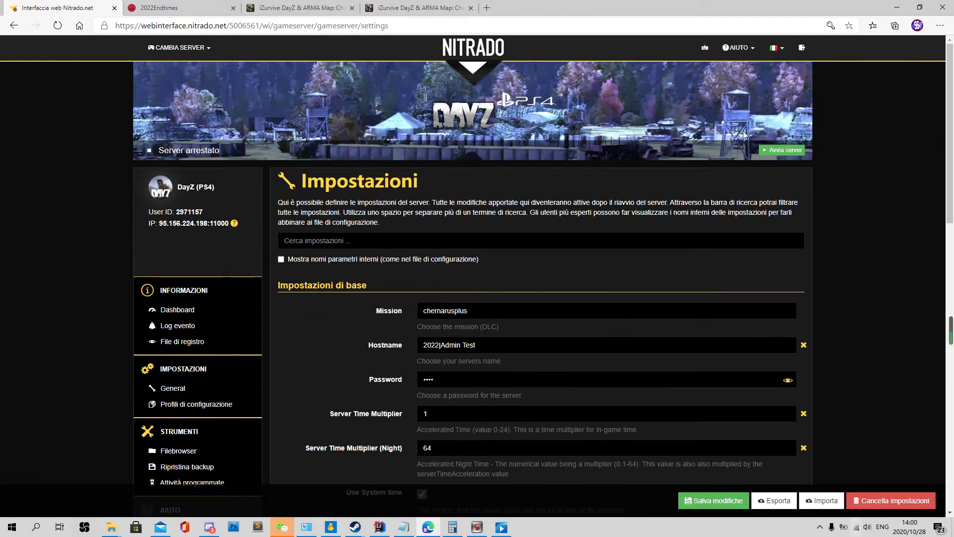
click(897, 8)
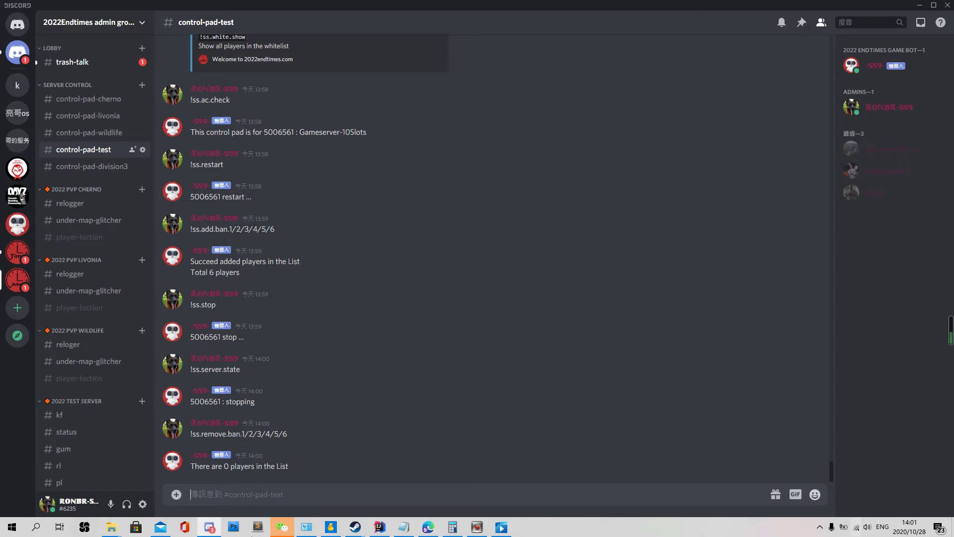
- Send !ss.ko.on so the bot starts keep-online for server 5006561
scroll(285, 264, up, 10)
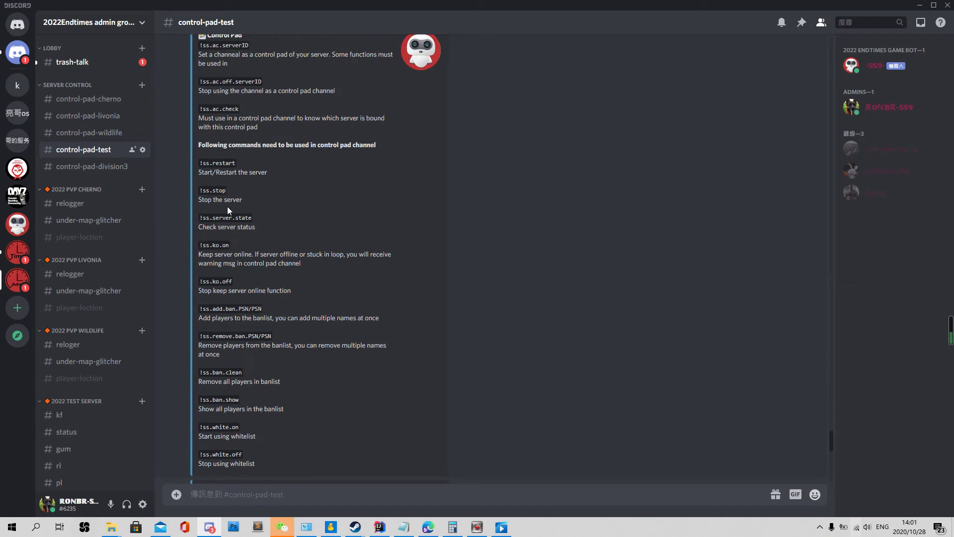
drag(199, 245, 245, 250)
key(ctrl+c)
scroll(412, 313, down, 10)
key(ctrl+v)
key(Return)
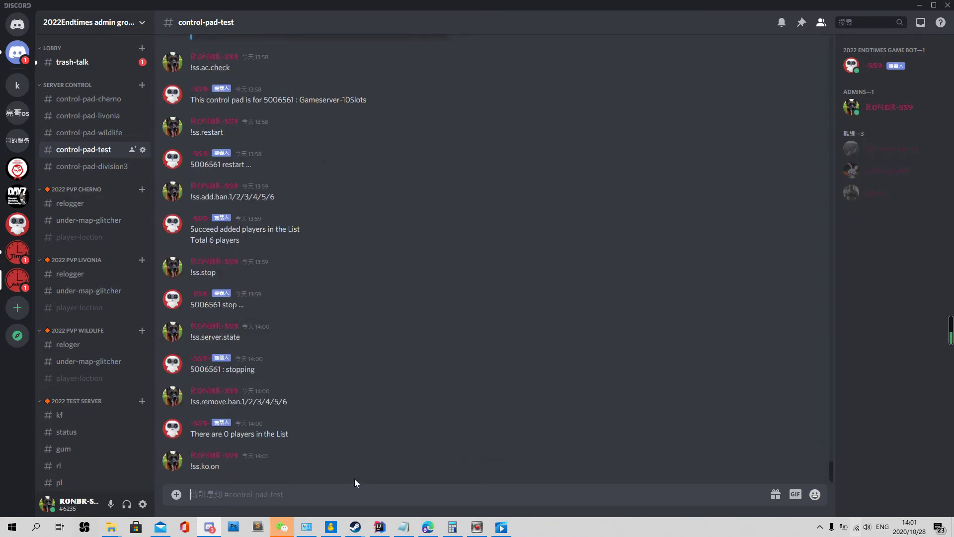
click(428, 527)
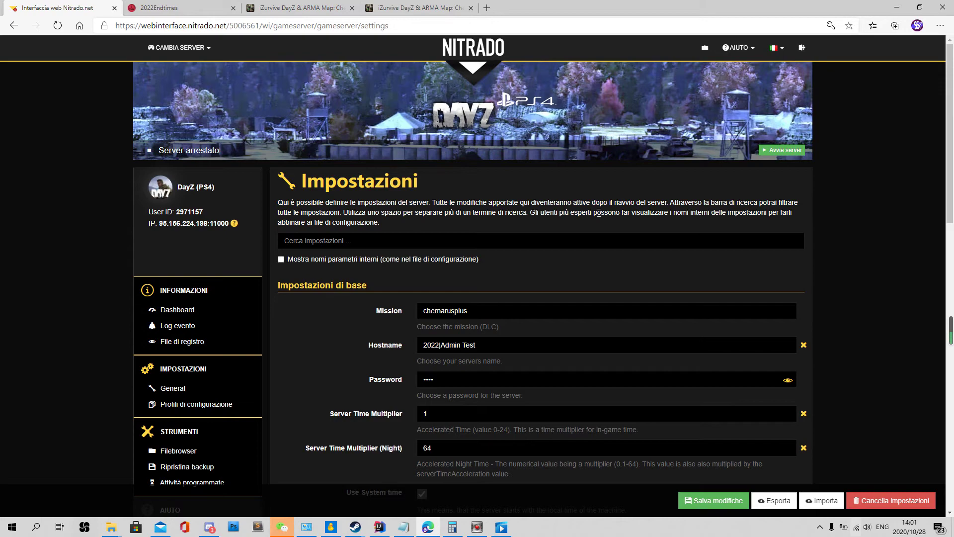
click(897, 7)
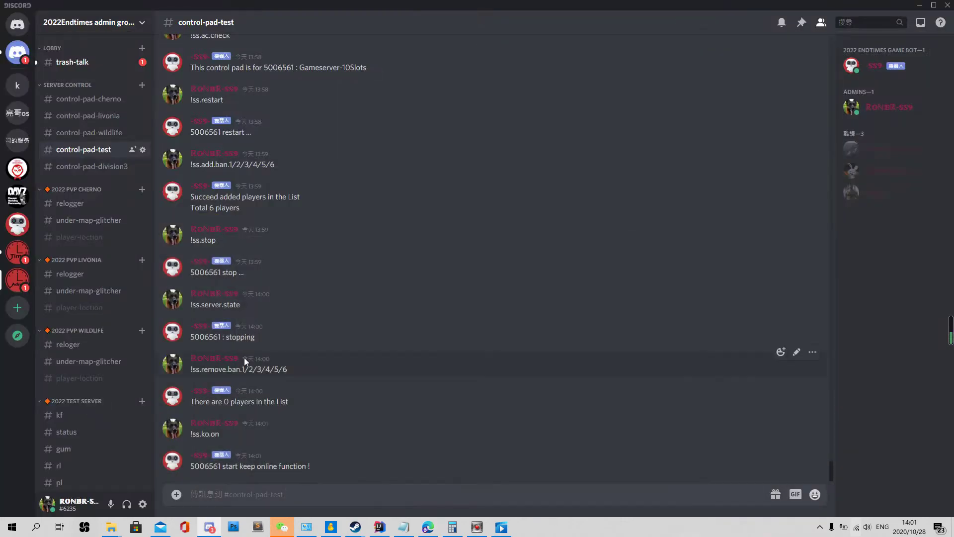
scroll(253, 294, up, 15)
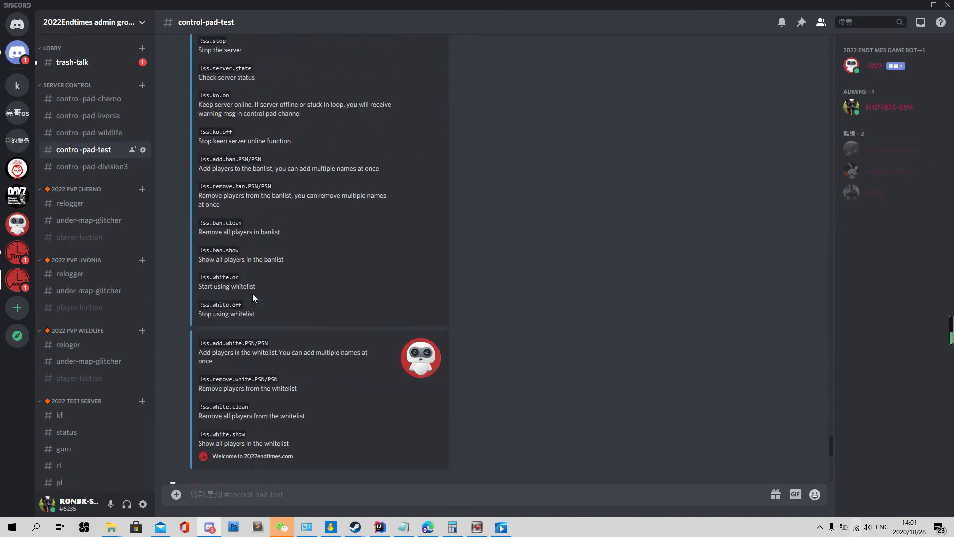
drag(247, 259, 201, 260)
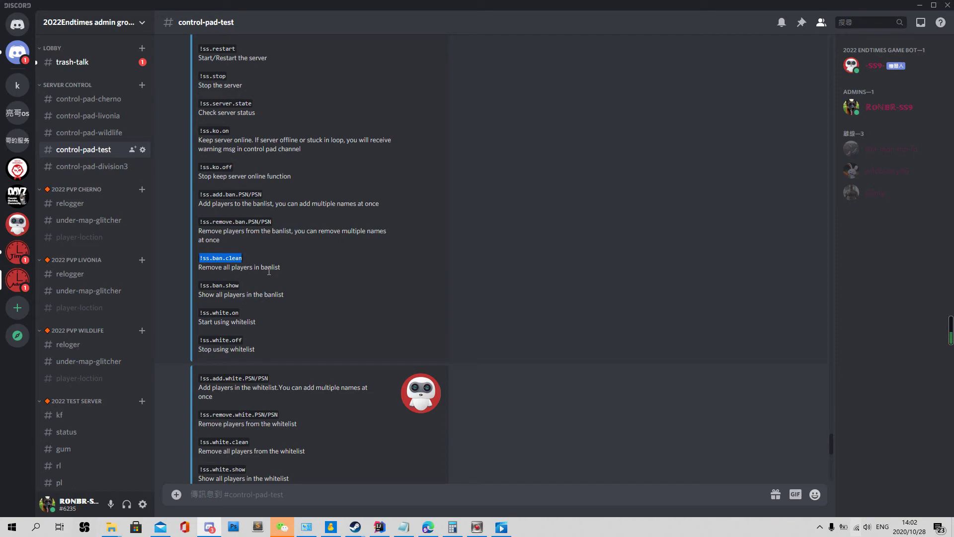
mouse_move(250, 282)
mouse_down()
mouse_move(241, 292)
mouse_move(251, 291)
mouse_up()
click(251, 290)
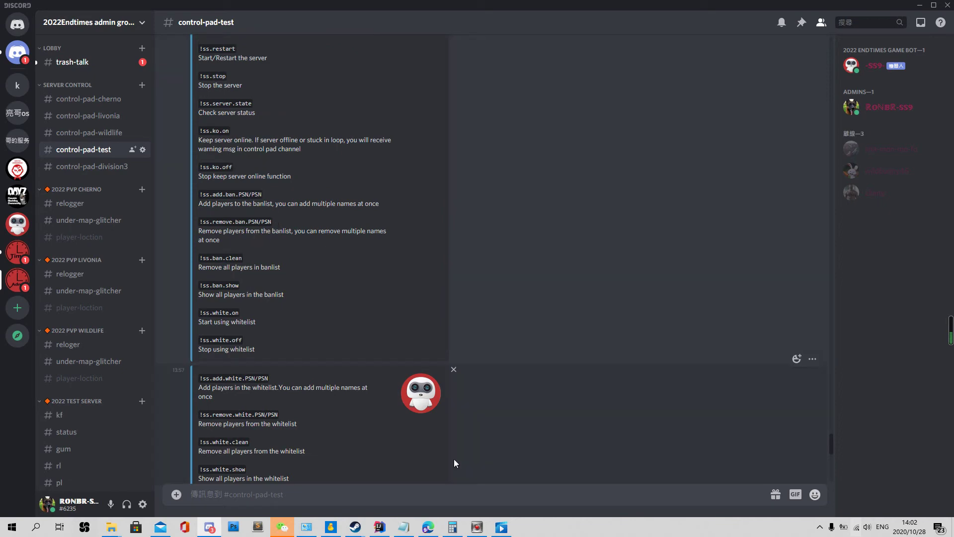
click(428, 526)
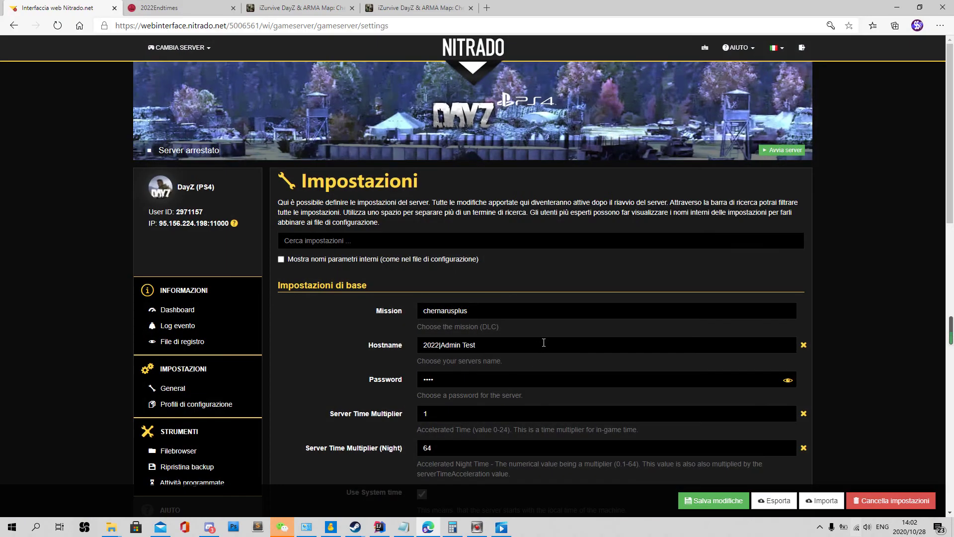
- Enter banned players 1 to 6 on separate lines in Nitrado's Banlist field
scroll(588, 347, down, 9)
scroll(586, 345, down, 4)
click(497, 413)
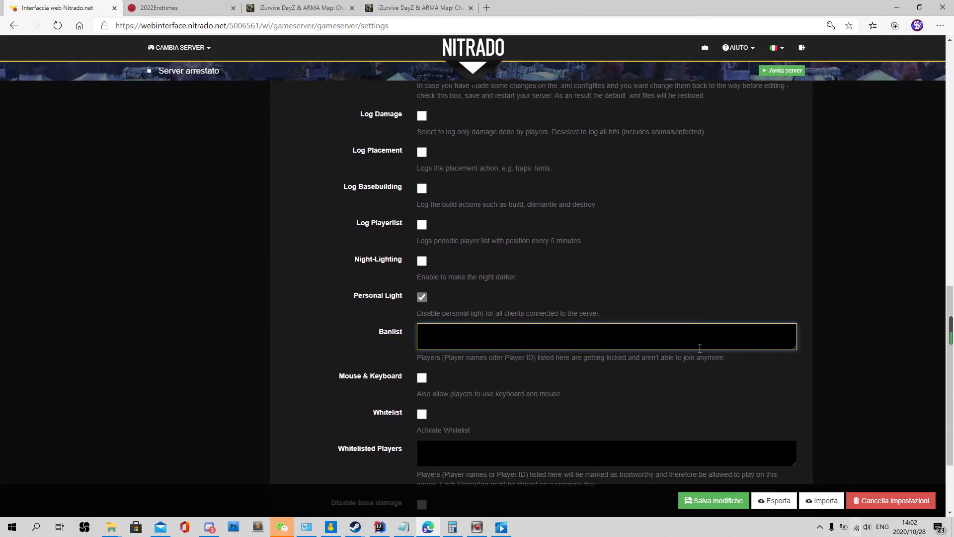
text(1)
key(Return)
text(2)
key(Return)
text(3)
key(Return)
text(4)
key(Return)
- Save the Nitrado settings and minimize the browser to bring Discord back
scroll(455, 330, up, 3)
scroll(454, 330, down, 2)
scroll(453, 332, down, 1)
scroll(466, 337, down, 1)
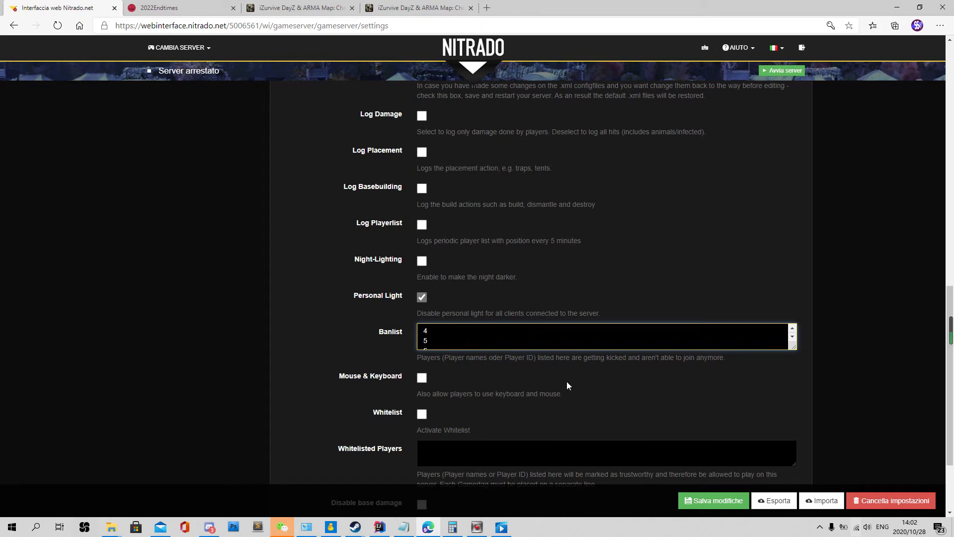
click(712, 499)
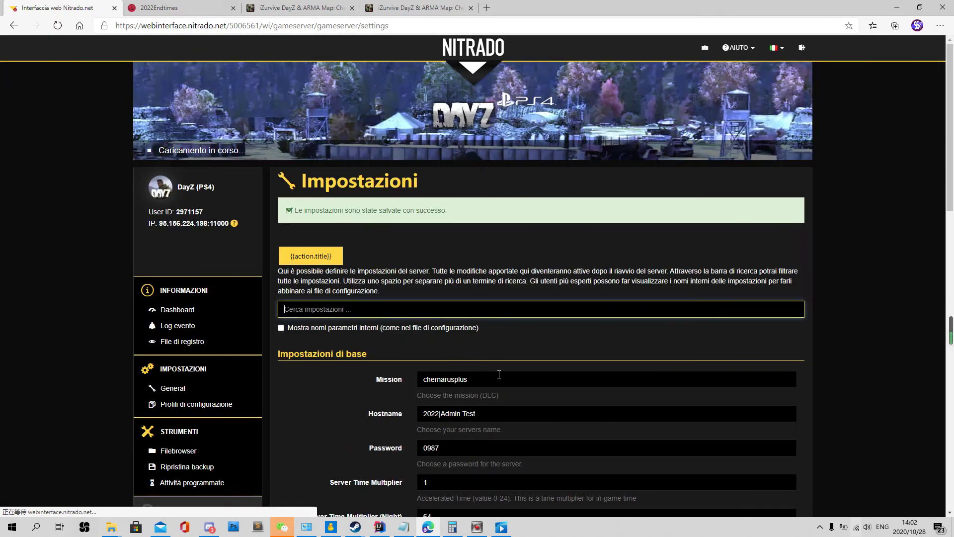
scroll(475, 360, down, 7)
scroll(492, 415, down, 7)
scroll(447, 289, down, 1)
scroll(447, 290, down, 2)
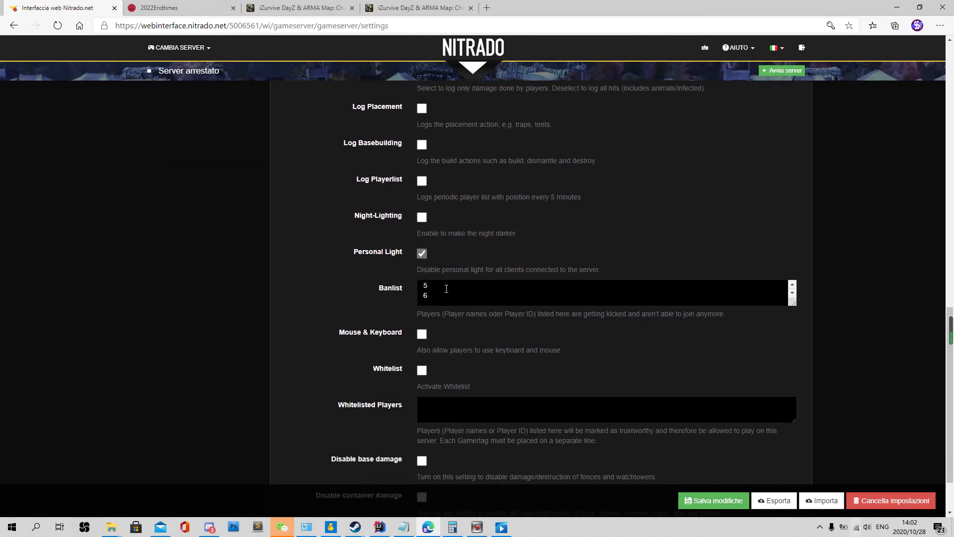
click(897, 8)
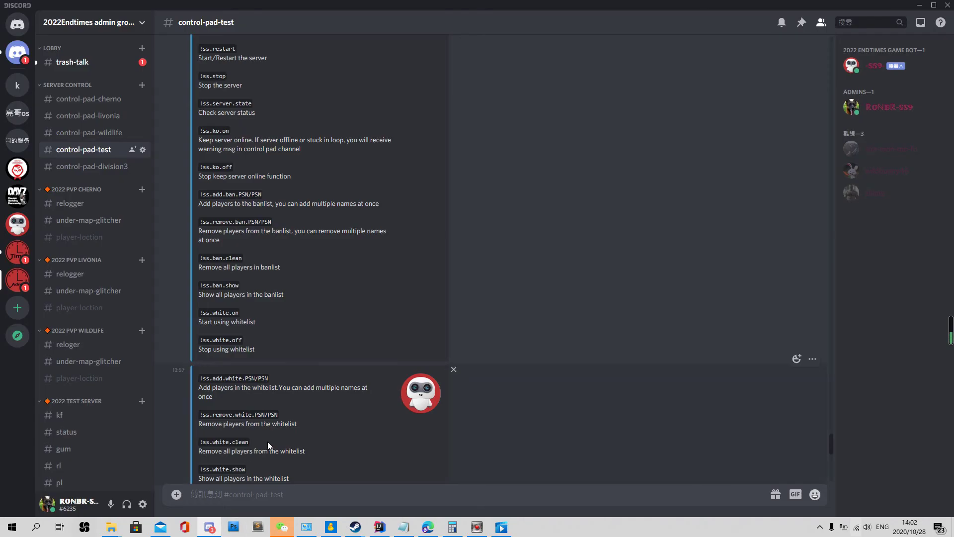
scroll(267, 442, down, 5)
text(!)
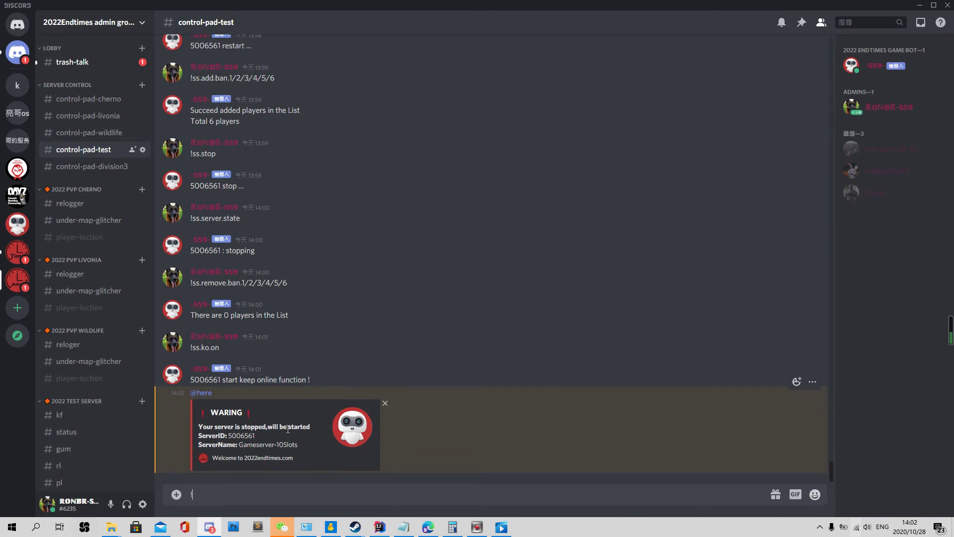
click(447, 473)
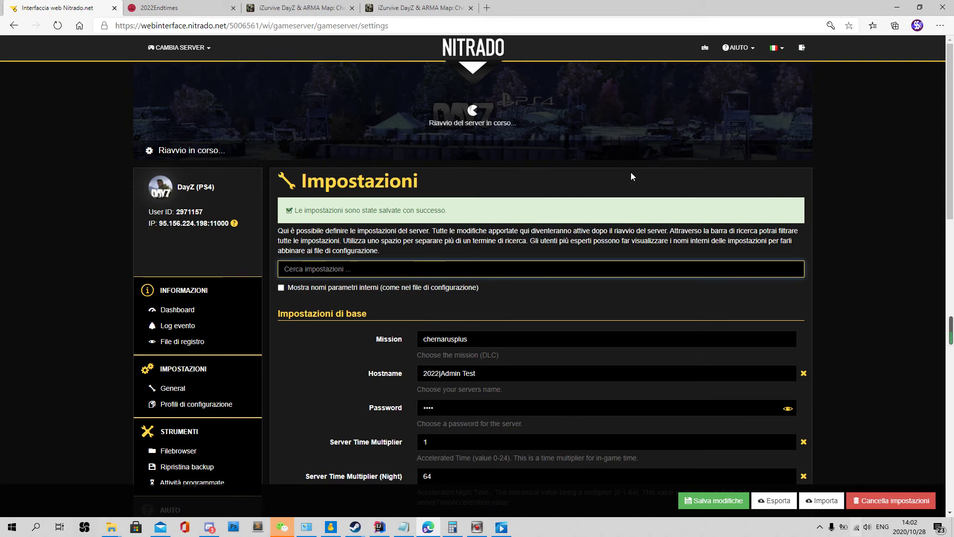
key(alt+Tab)
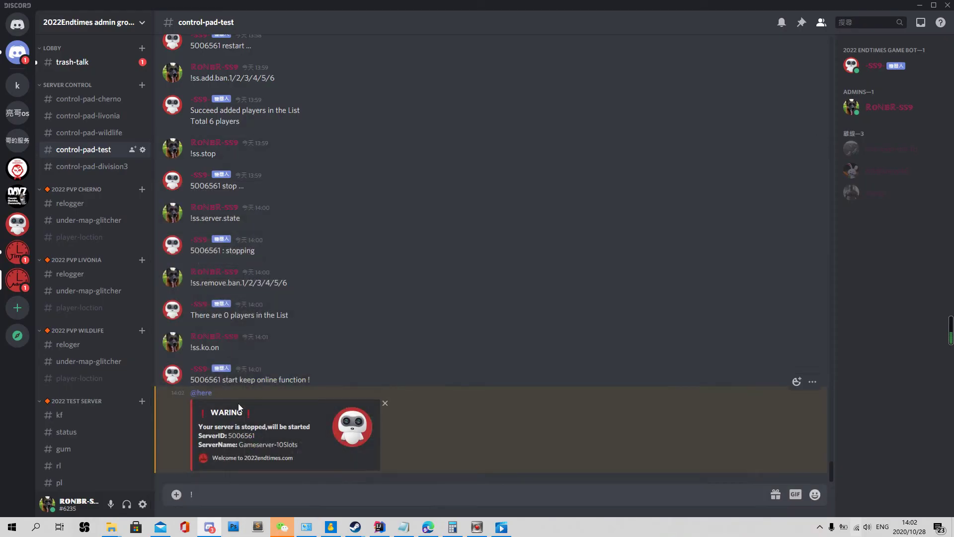
- Send !ss.ban.show and review the bot's list of six banned players, 1 to 6
text(!ss.ban)
key(BackSpace)
key(BackSpace)
key(BackSpace)
text(ban.show)
key(Return)
drag(192, 414, 196, 412)
click(204, 458)
double_click(193, 464)
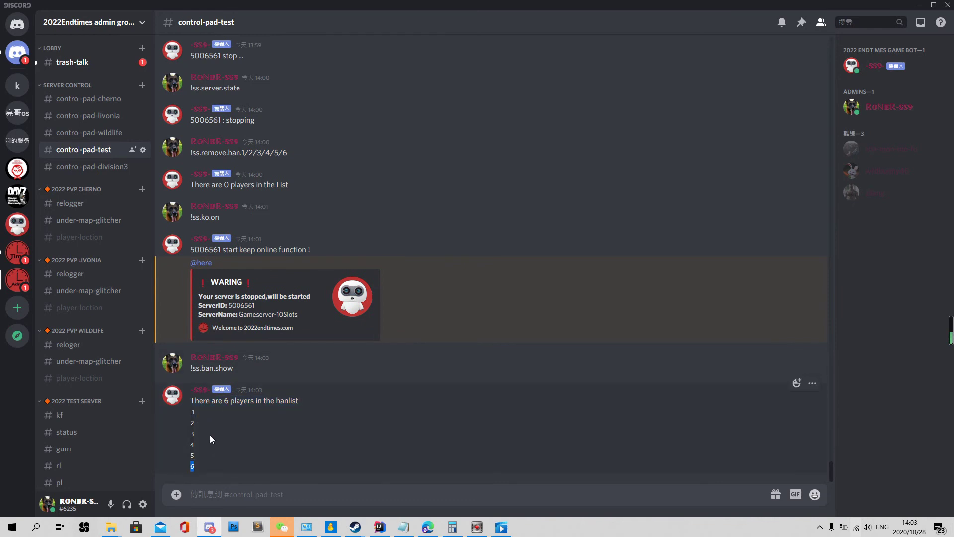
- Reuse the copied command, changed to !ss.ban.clean, to clear the banlist
drag(244, 367, 189, 369)
key(ctrl+c)
click(264, 489)
key(ctrl+v)
double_click(219, 494)
text(clean)
key(Return)
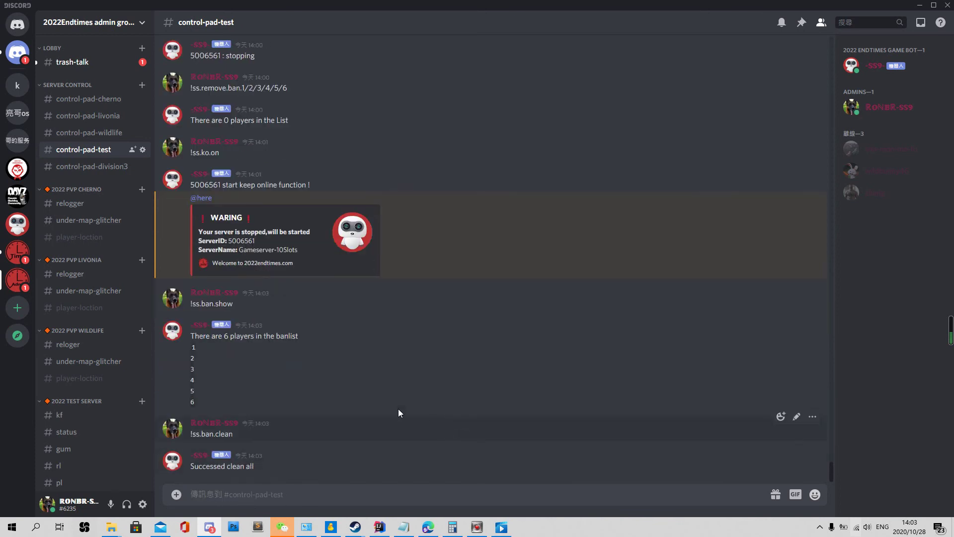
- Resend !ss.ban.show to check the banlist after cleaning
double_click(219, 303)
key(ctrl+c)
click(265, 487)
key(ctrl+v)
key(Return)
scroll(427, 463, up, 8)
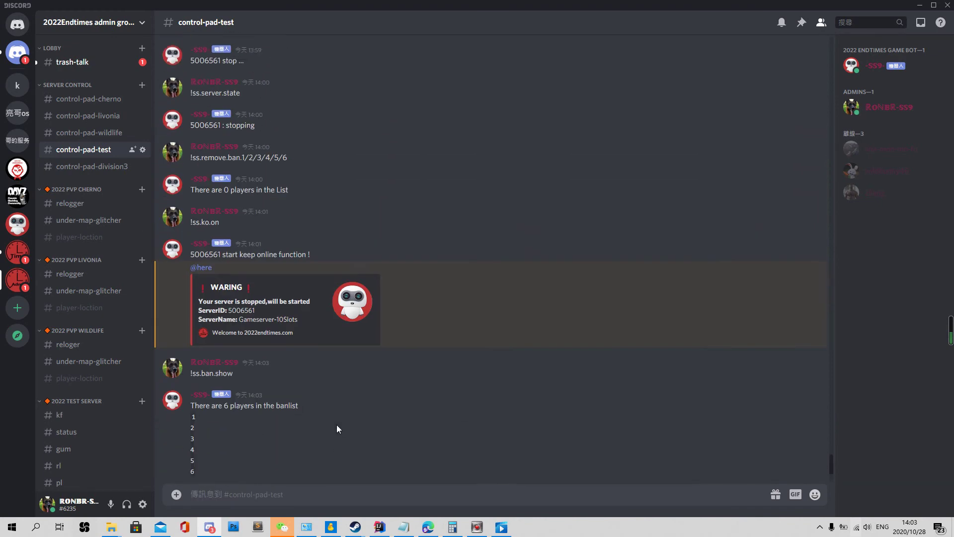
scroll(373, 340, up, 8)
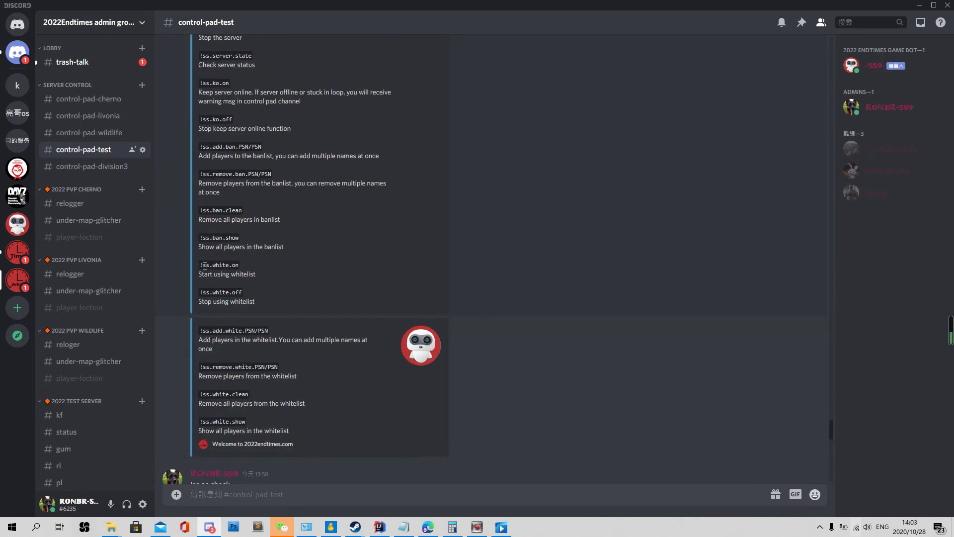
- Check Nitrado's empty Banlist, then send !ss.white.on in the Discord control pad
mouse_move(203, 265)
mouse_down()
mouse_move(251, 272)
mouse_move(199, 266)
mouse_up()
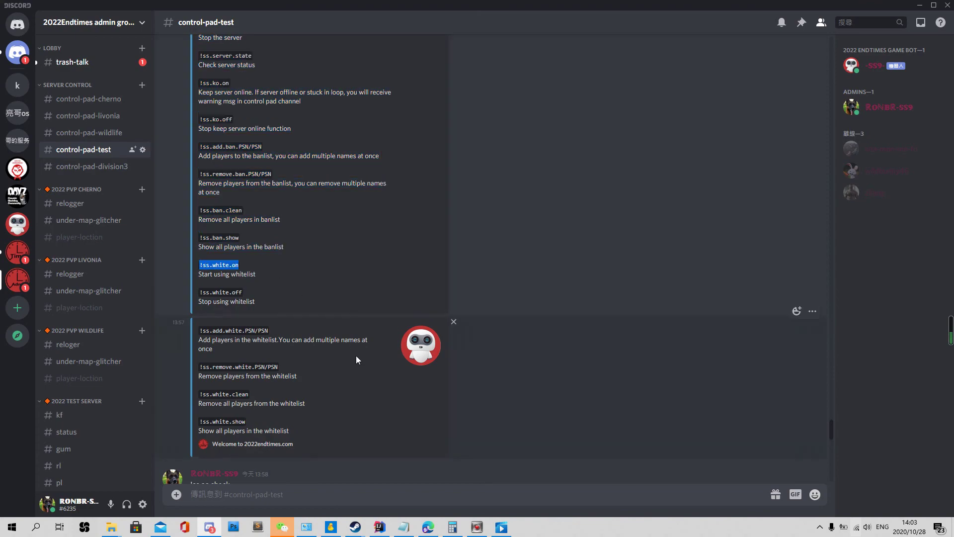
scroll(343, 397, down, 10)
key(alt+Tab)
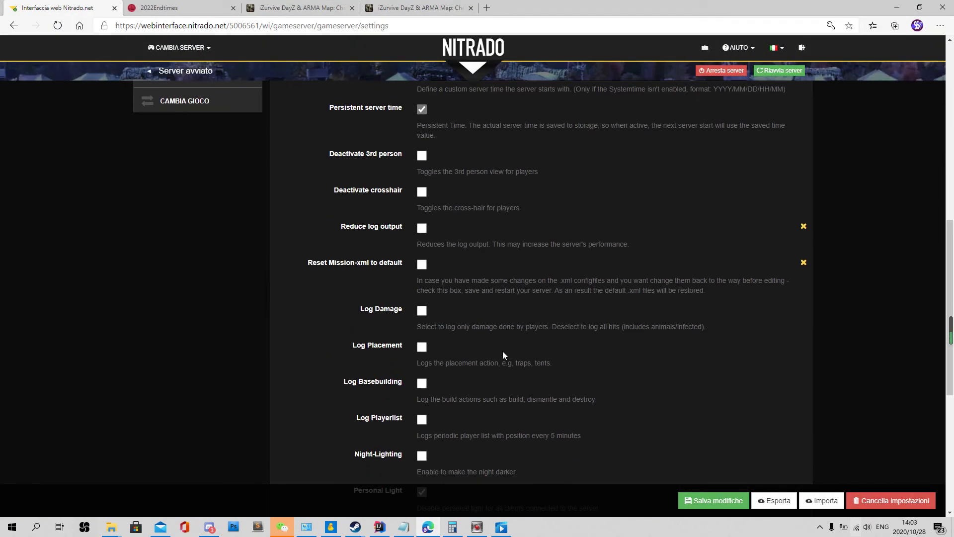
scroll(503, 352, down, 8)
scroll(565, 378, down, 1)
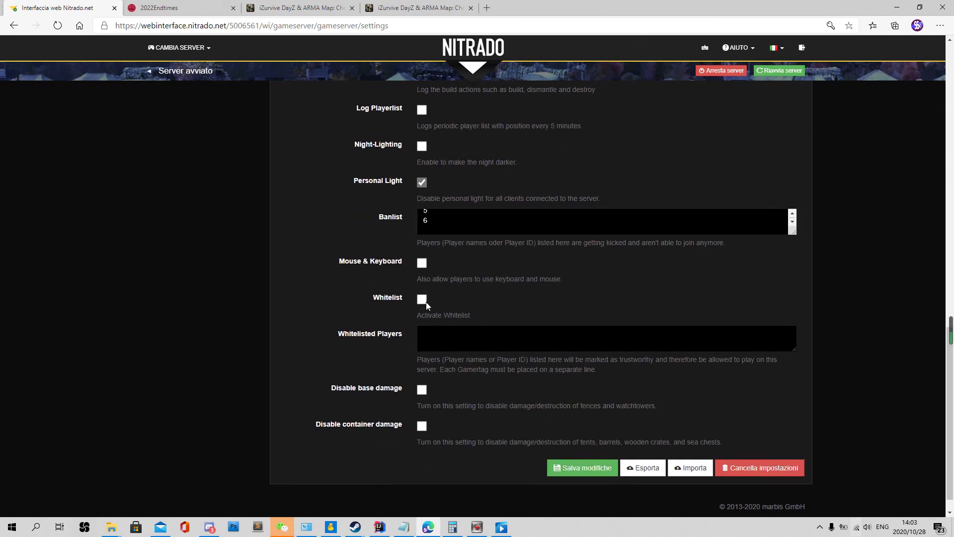
click(214, 530)
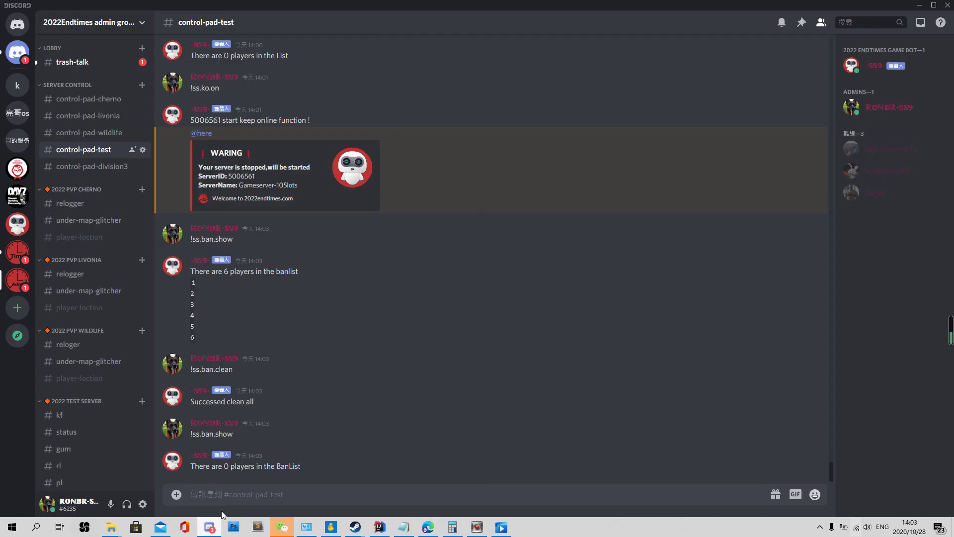
key(ctrl+v)
key(Return)
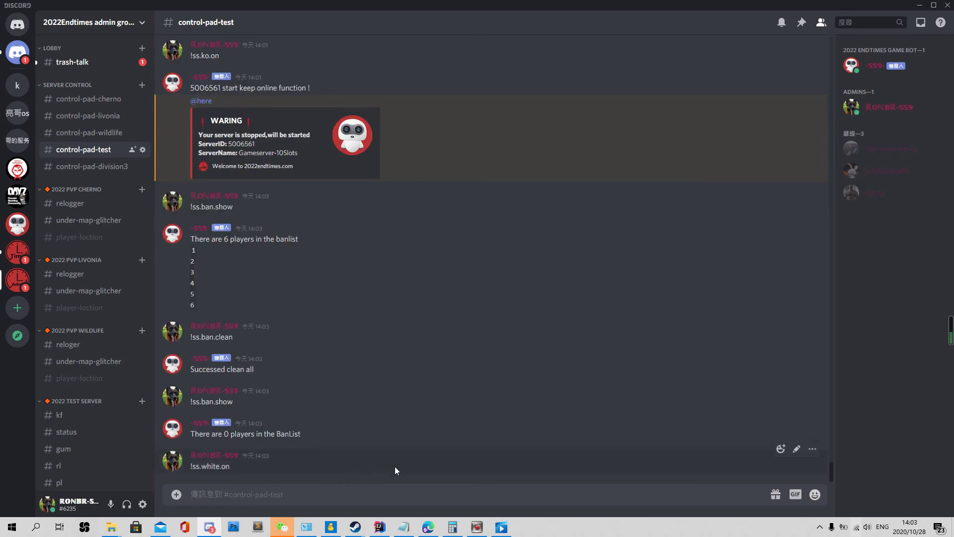
- Reload Nitrado's settings to confirm Whitelist is checked, then review the bot's replies in Discord
click(428, 528)
click(56, 27)
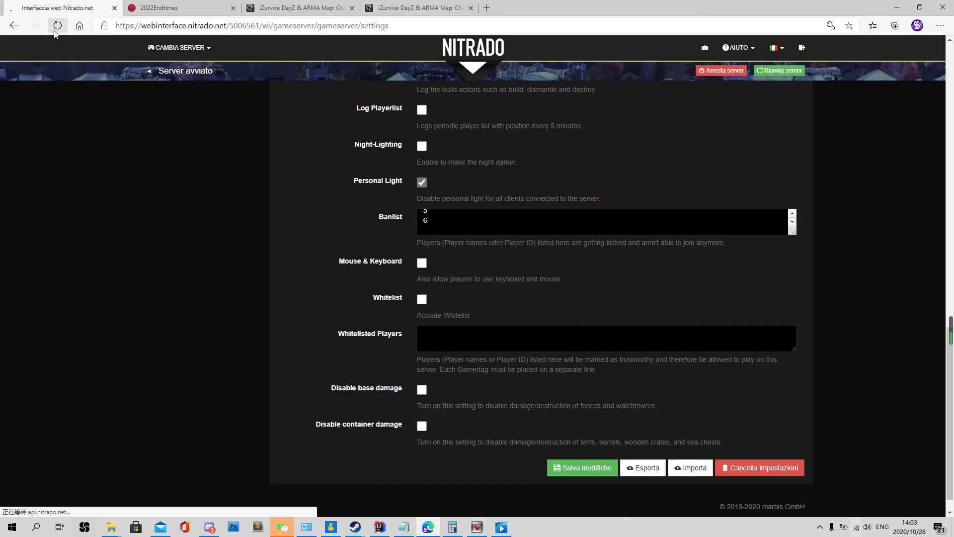
scroll(498, 285, down, 1)
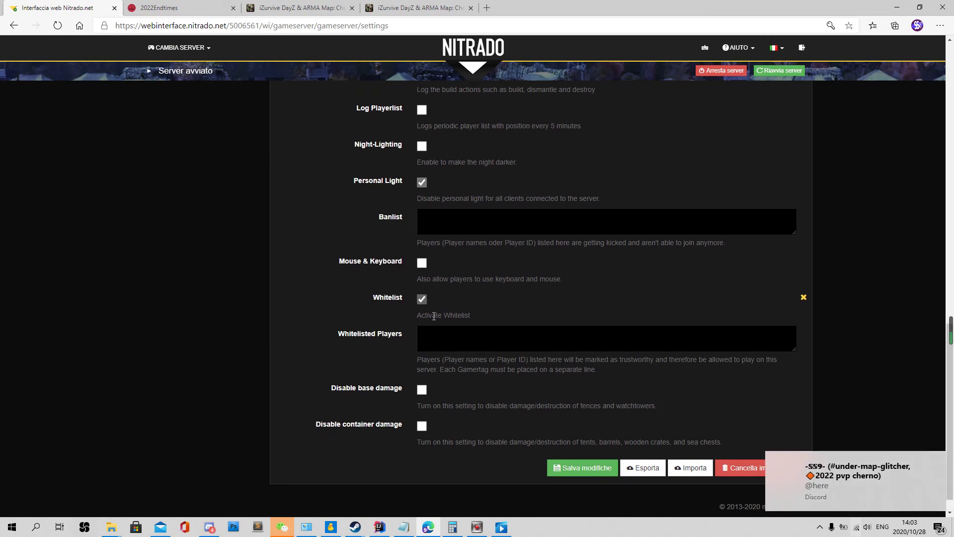
click(210, 527)
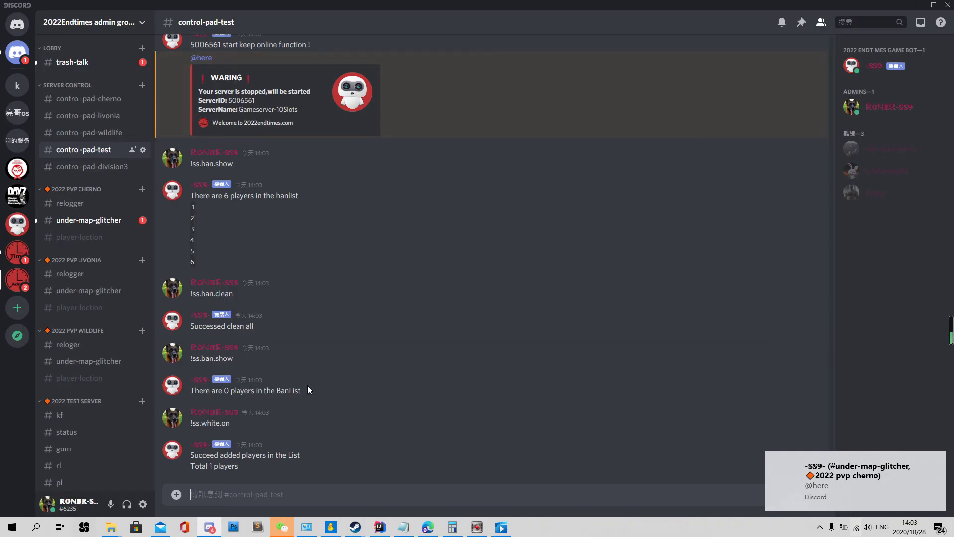
scroll(299, 244, up, 10)
scroll(263, 285, down, 1)
scroll(231, 298, down, 3)
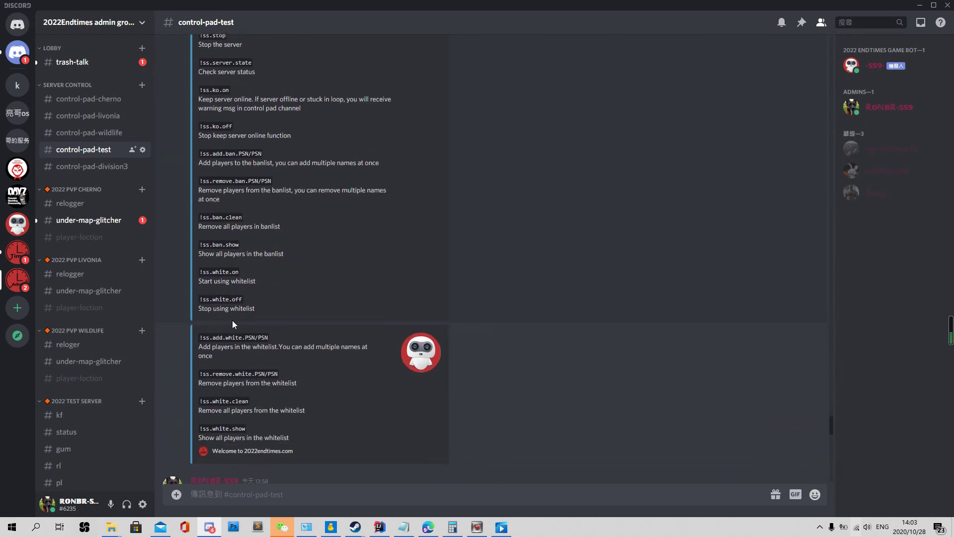
drag(201, 257, 294, 348)
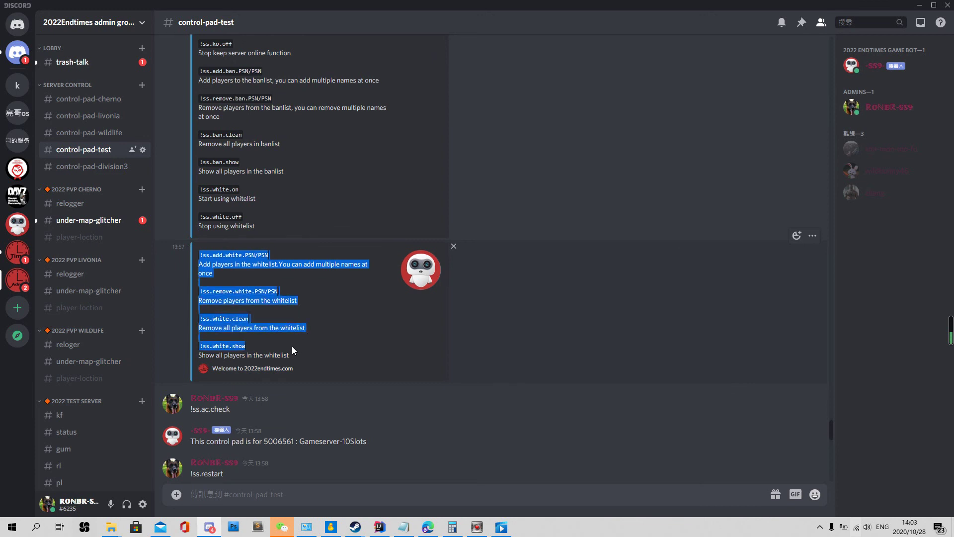
scroll(272, 181, up, 3)
click(216, 236)
drag(216, 236, 229, 236)
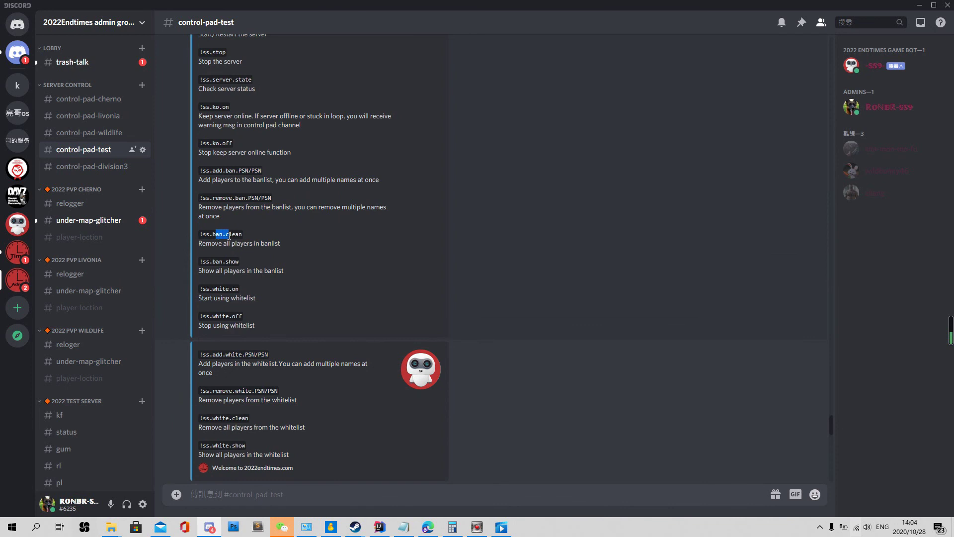
drag(242, 261, 204, 216)
drag(193, 164, 193, 253)
click(330, 301)
scroll(335, 296, up, 4)
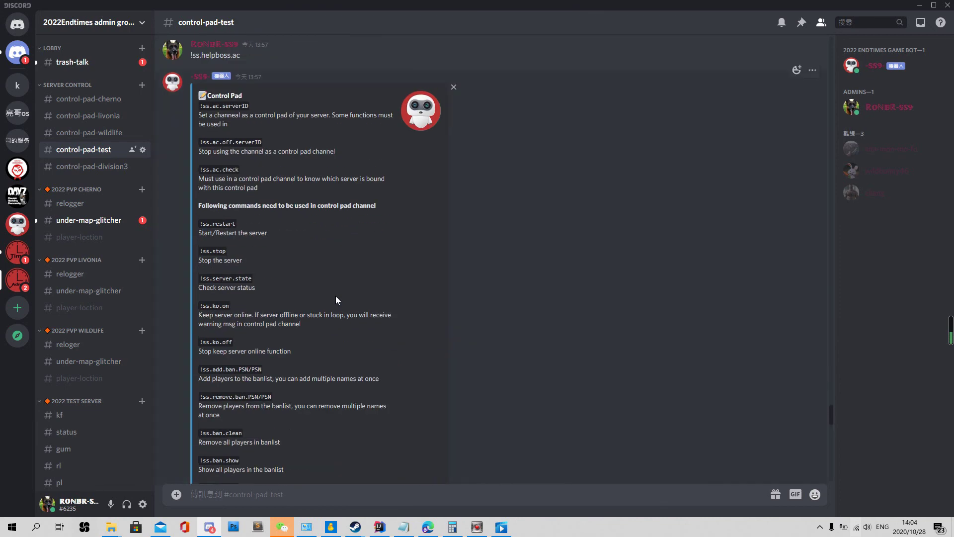